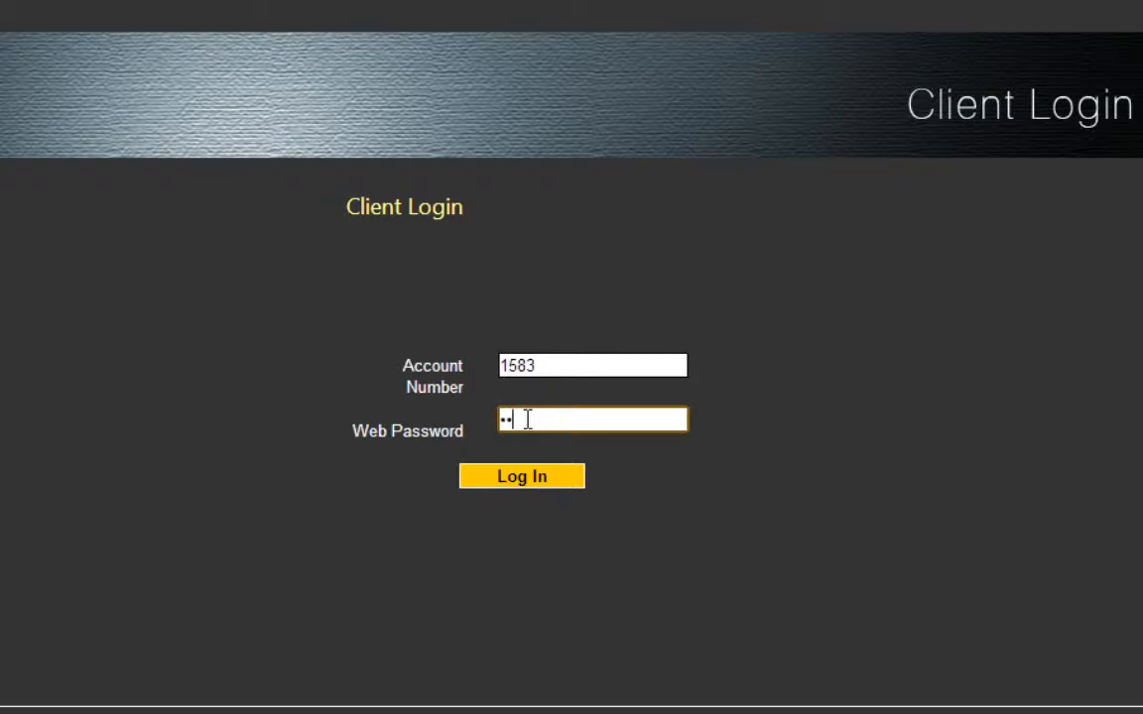
# - Log in to the Albums Australia client area and open the TDA software download page
pyautogui.click(510, 479)
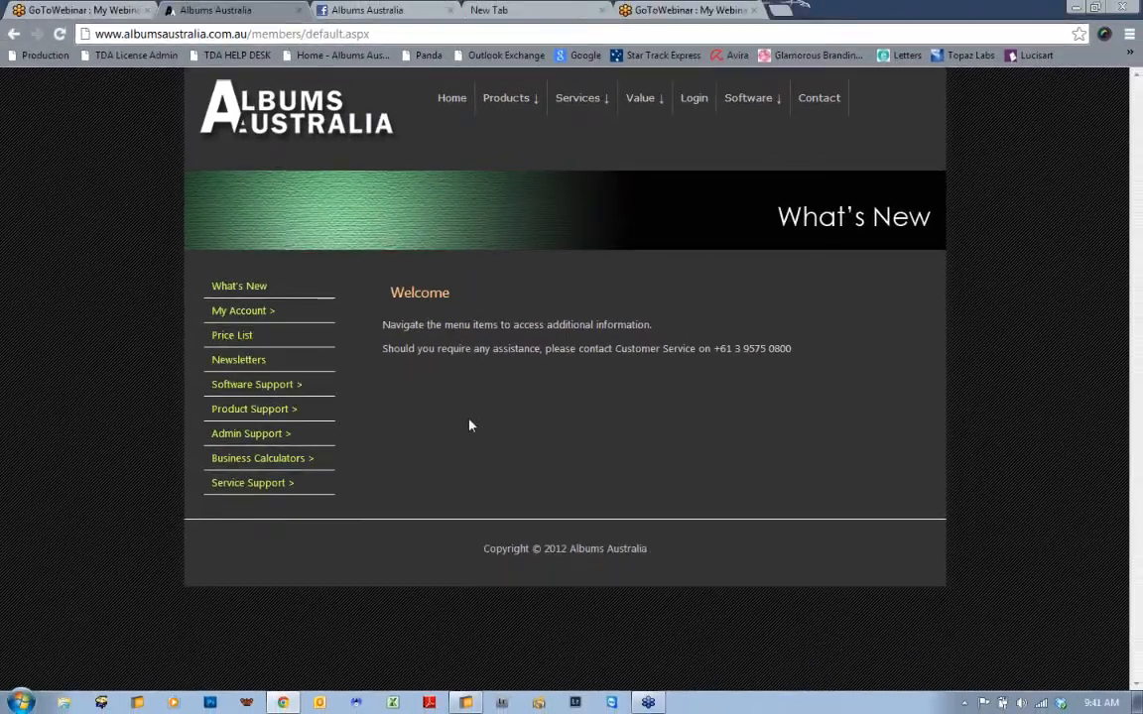
pyautogui.moveTo(274, 388)
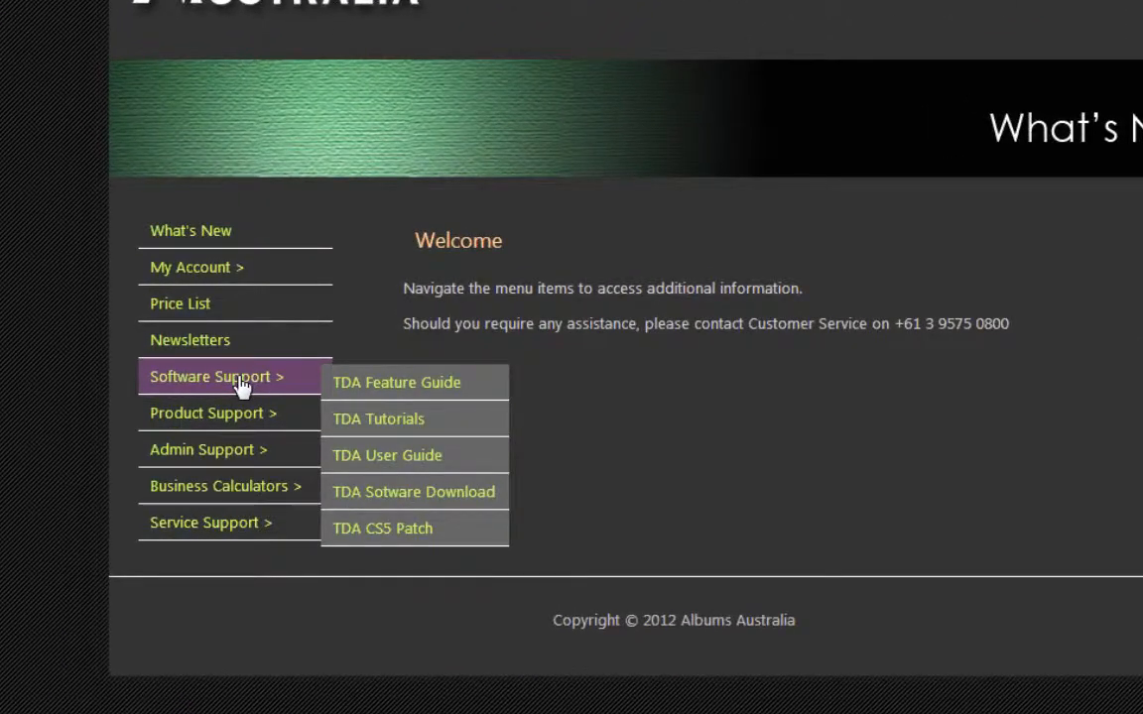
pyautogui.click(369, 498)
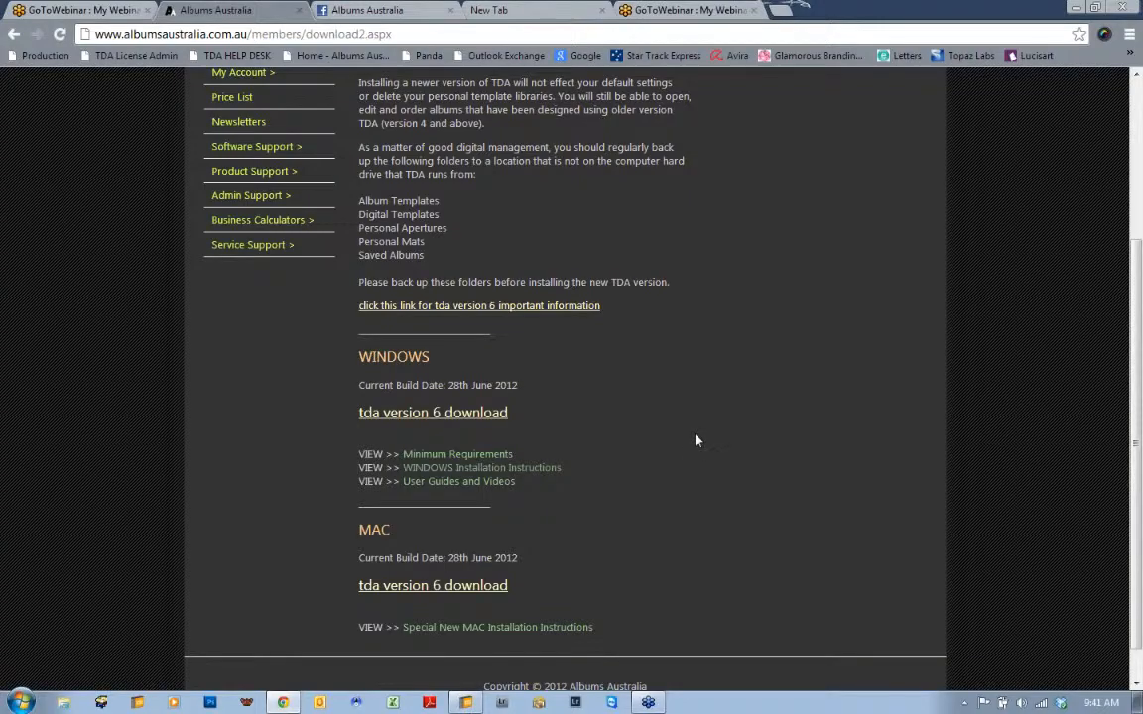
pyautogui.scroll(2, 695, 440)
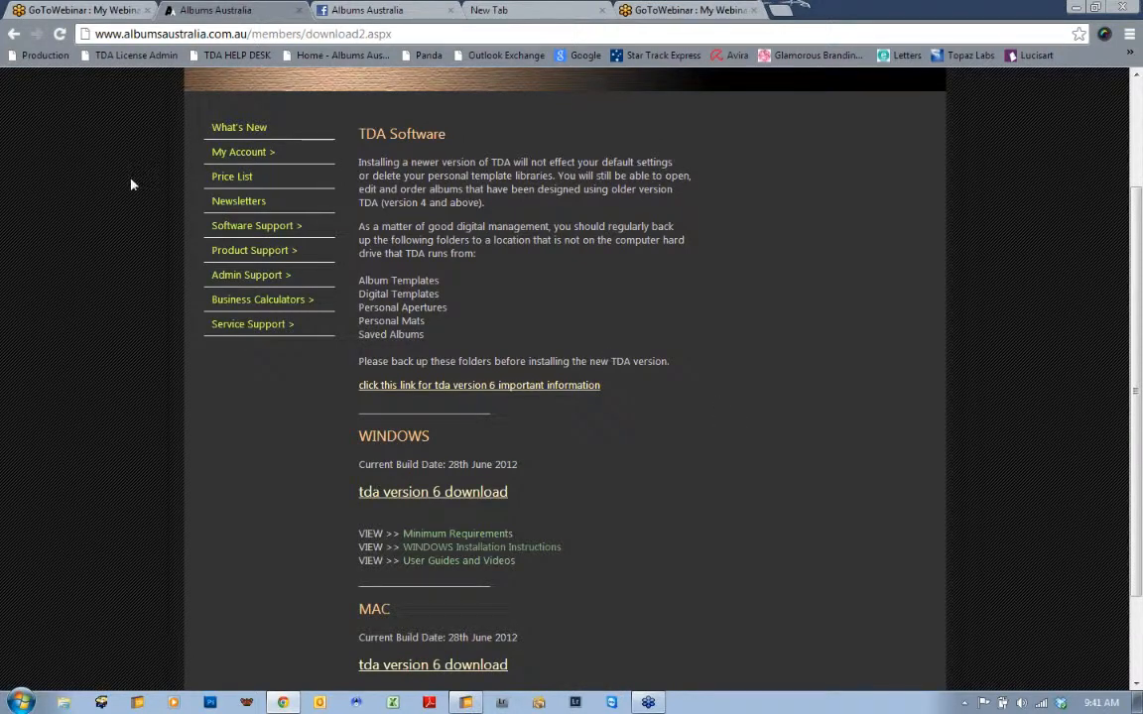
# - View the account's sales orders and look over the portrait and wedding entries under Product Support
pyautogui.moveTo(248, 159)
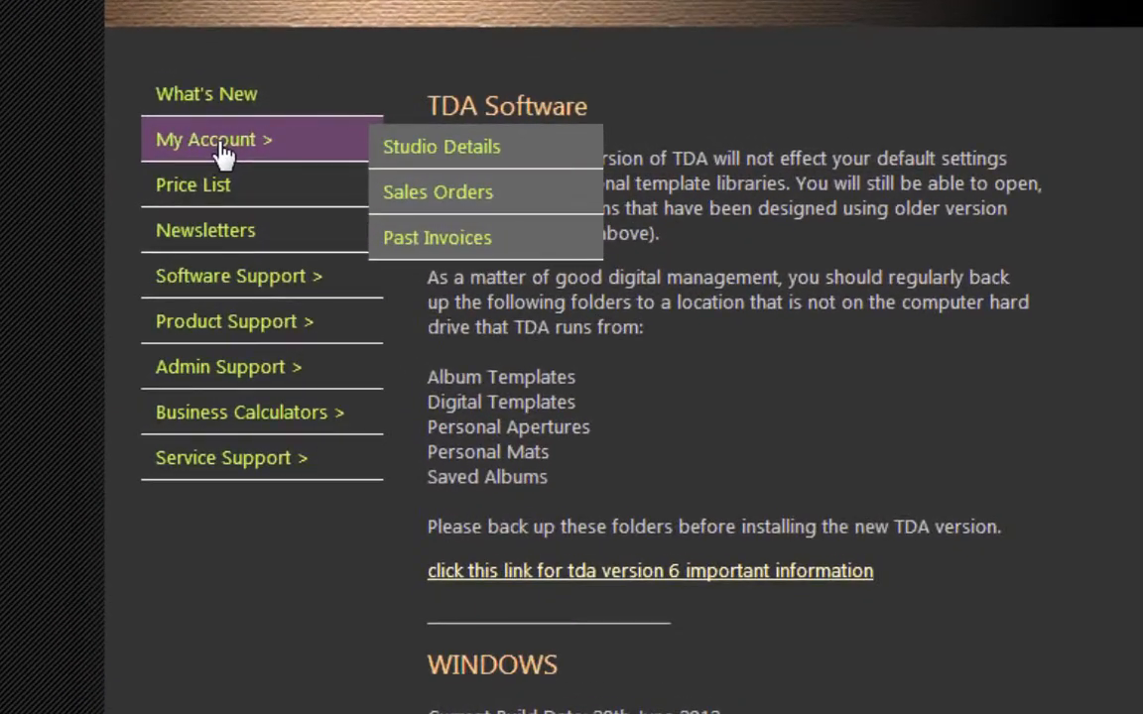
pyautogui.click(413, 198)
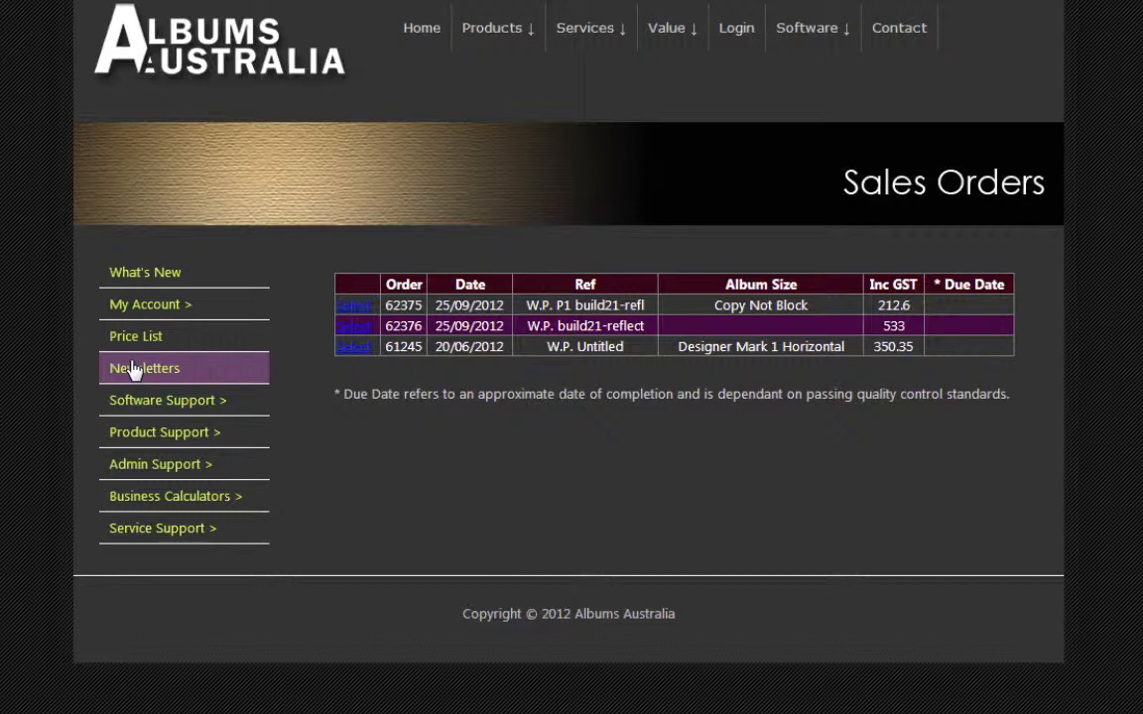
pyautogui.moveTo(173, 439)
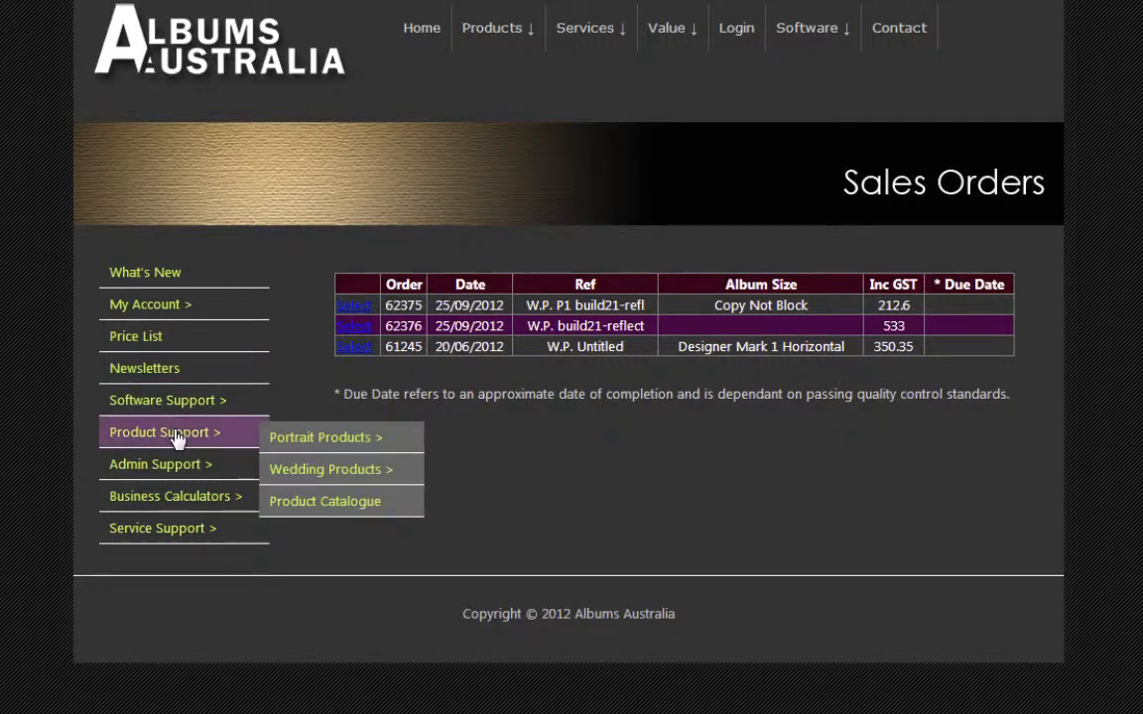
pyautogui.moveTo(316, 436)
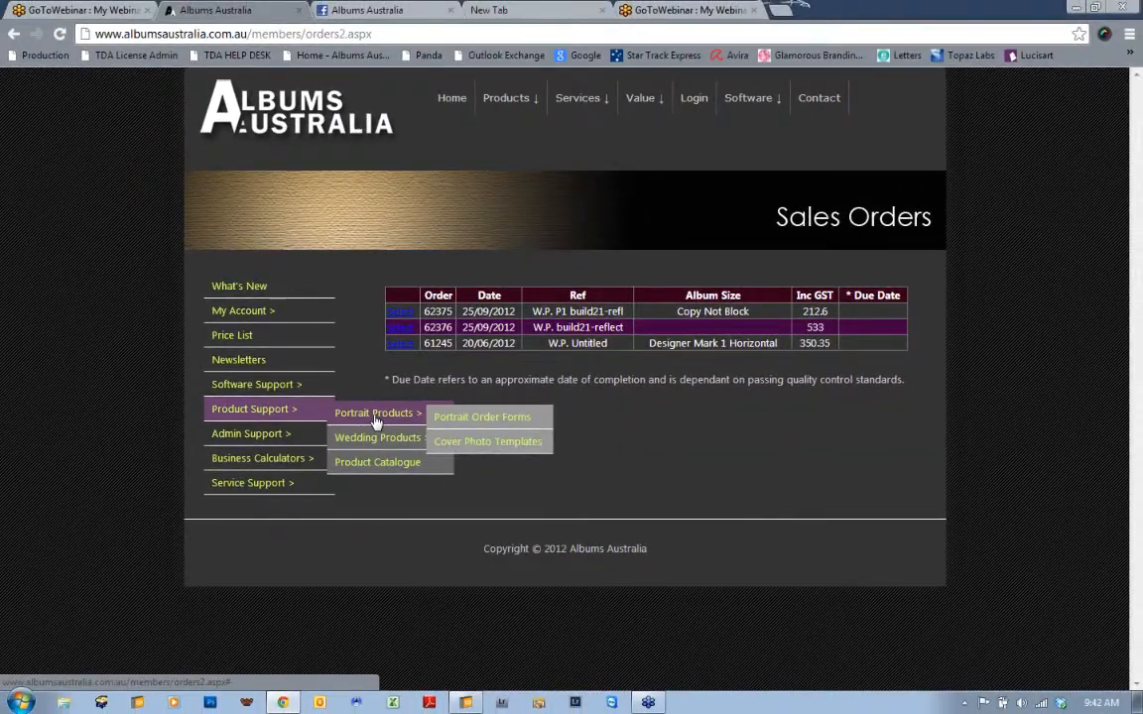
pyautogui.moveTo(323, 383)
# - Return to the TDA software download page and examine the Windows and Mac version 6 downloads
pyautogui.click(369, 467)
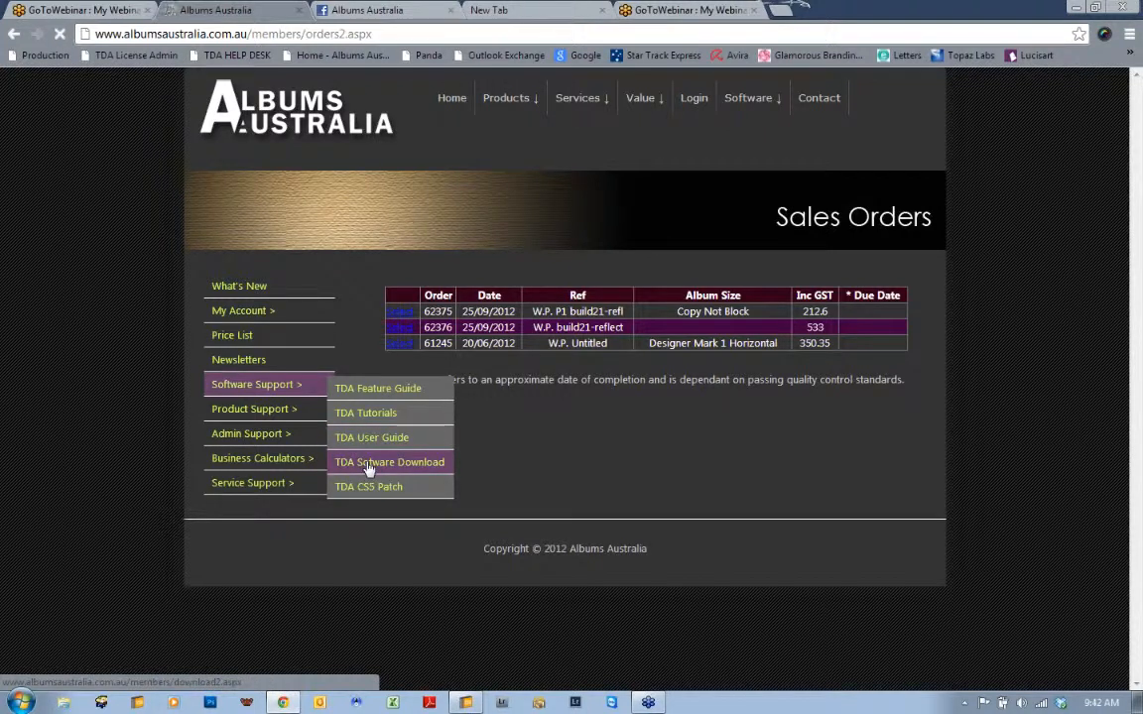
pyautogui.scroll(-3, 454, 530)
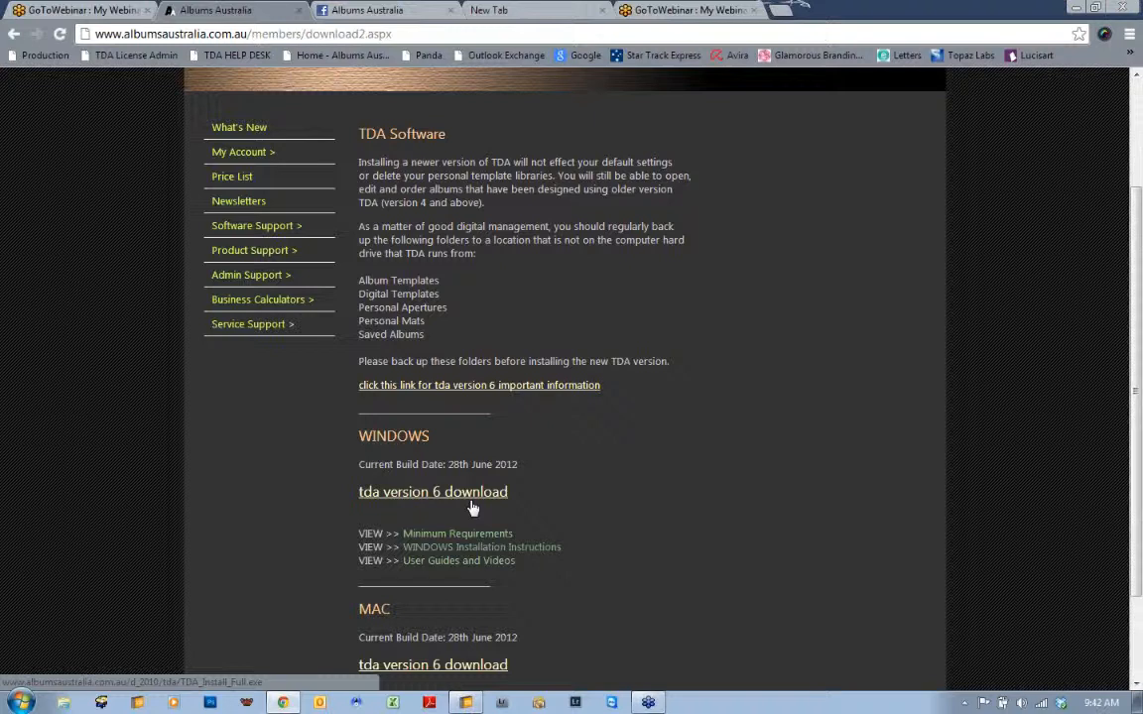
pyautogui.scroll(-1, 389, 488)
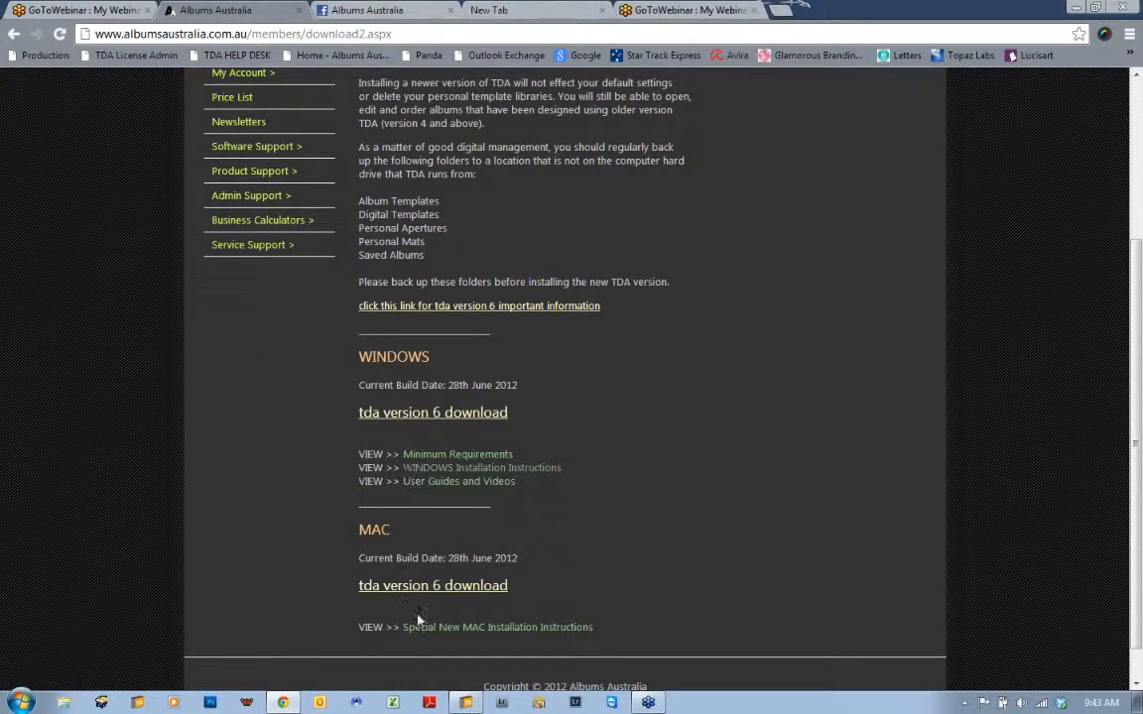
# - Switch from the browser to Virtual TDA and open the studio defaults
pyautogui.click(1077, 7)
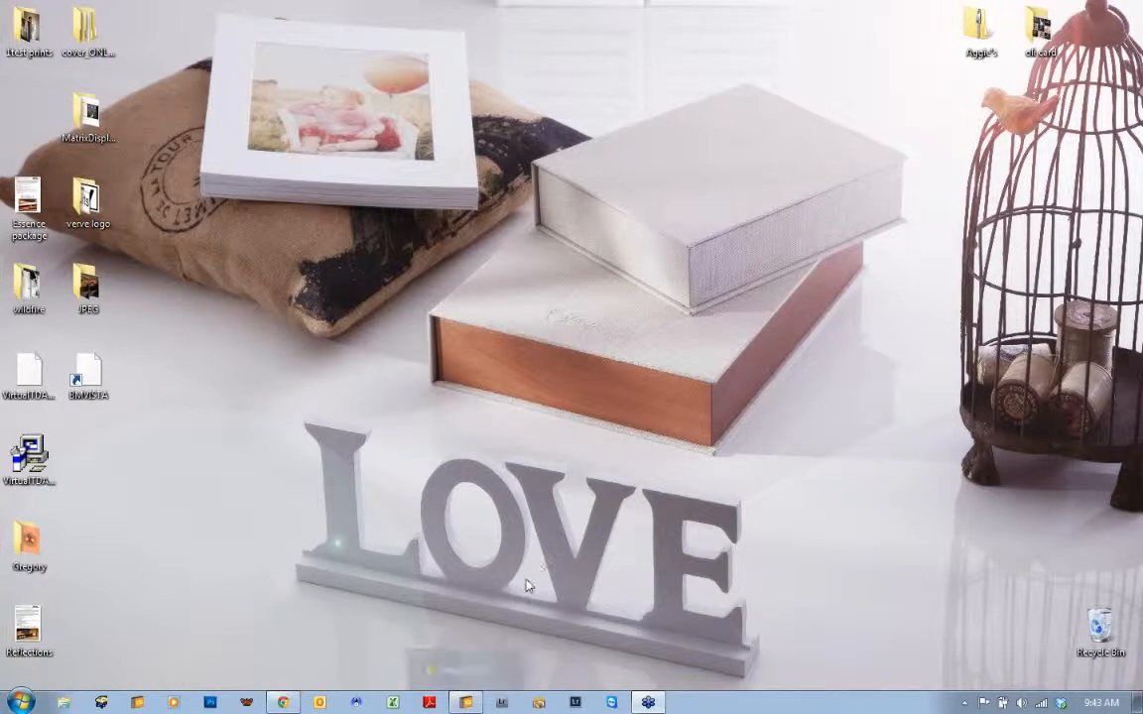
pyautogui.click(468, 704)
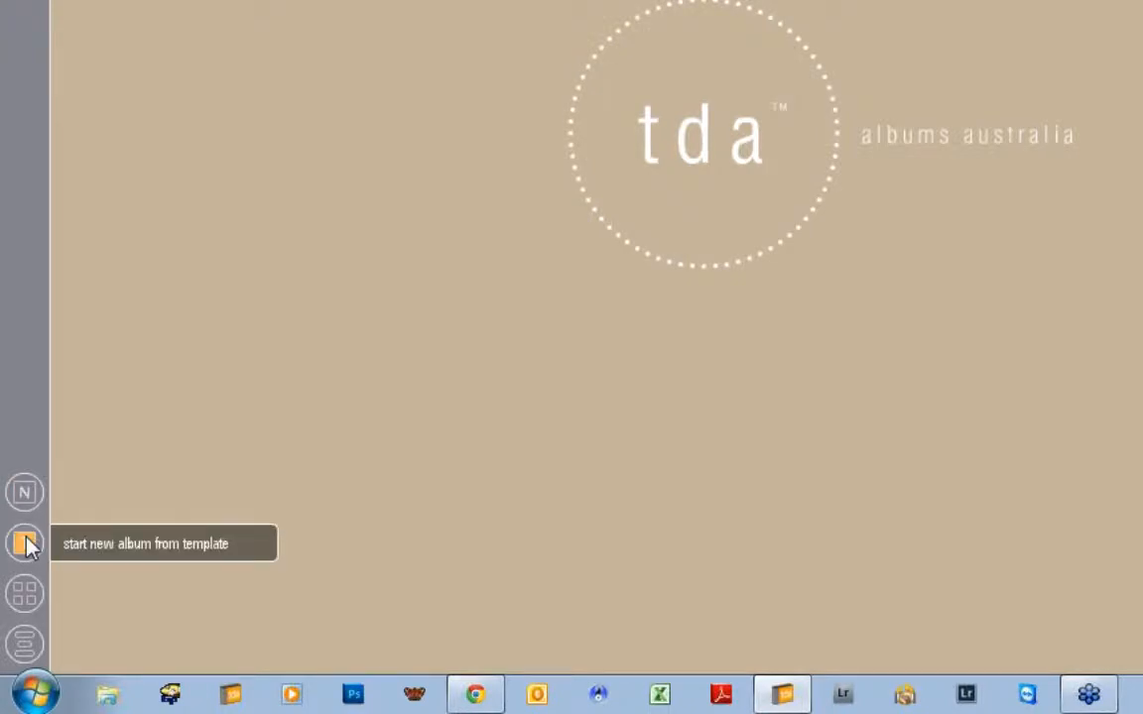
pyautogui.click(23, 647)
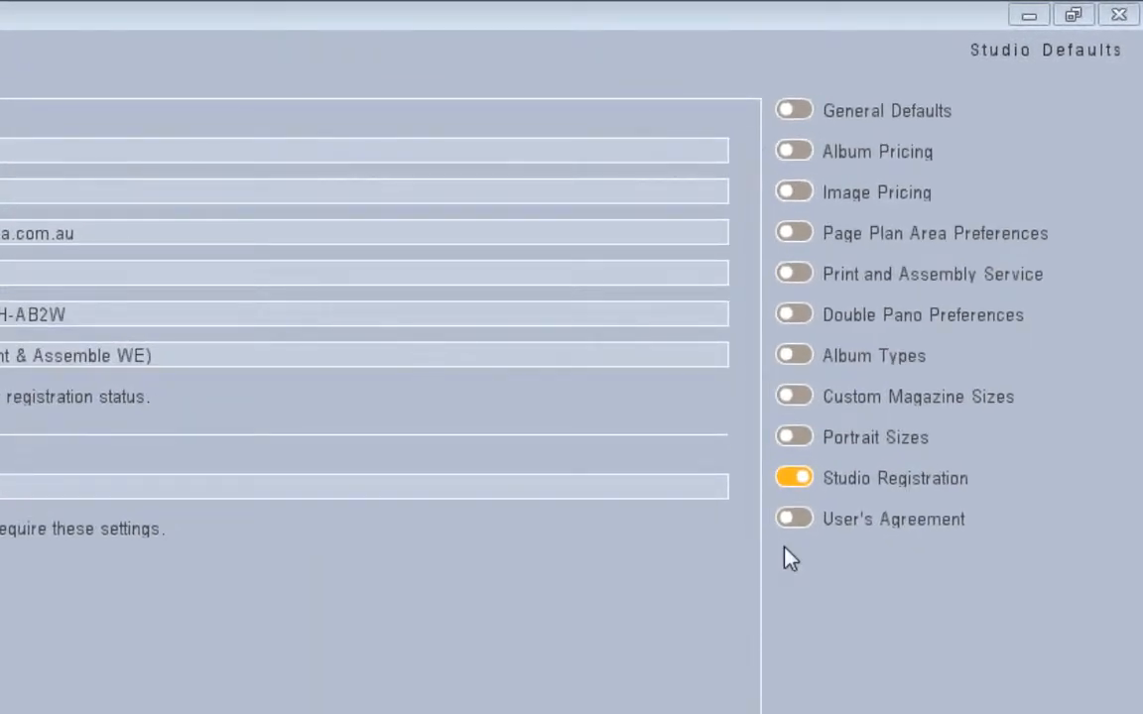
# - Read the client registration agreement and go back over the studio registration and outgoing mail server fields
pyautogui.click(803, 523)
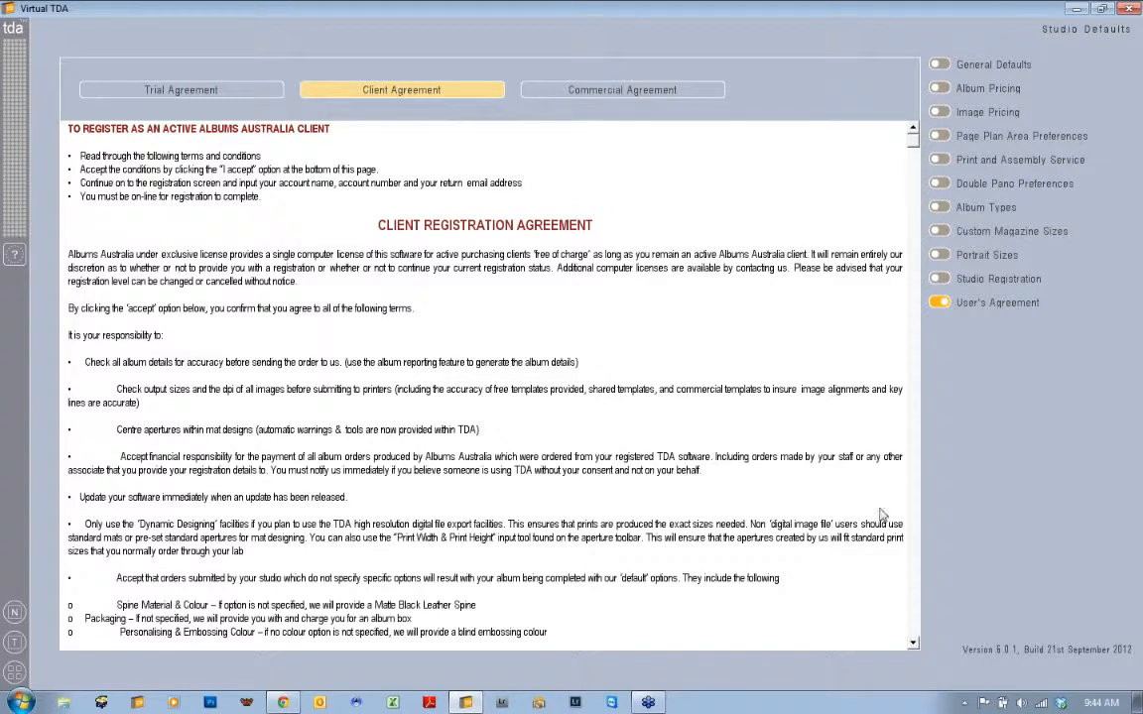
pyautogui.click(939, 281)
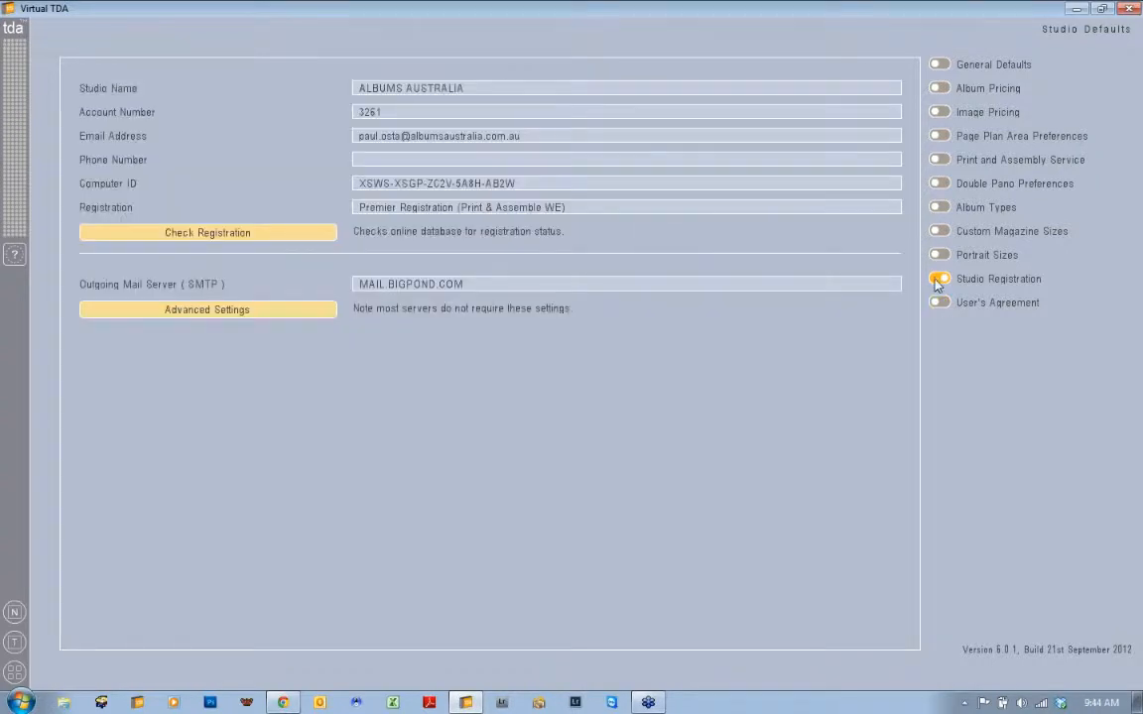
pyautogui.doubleClick(514, 112)
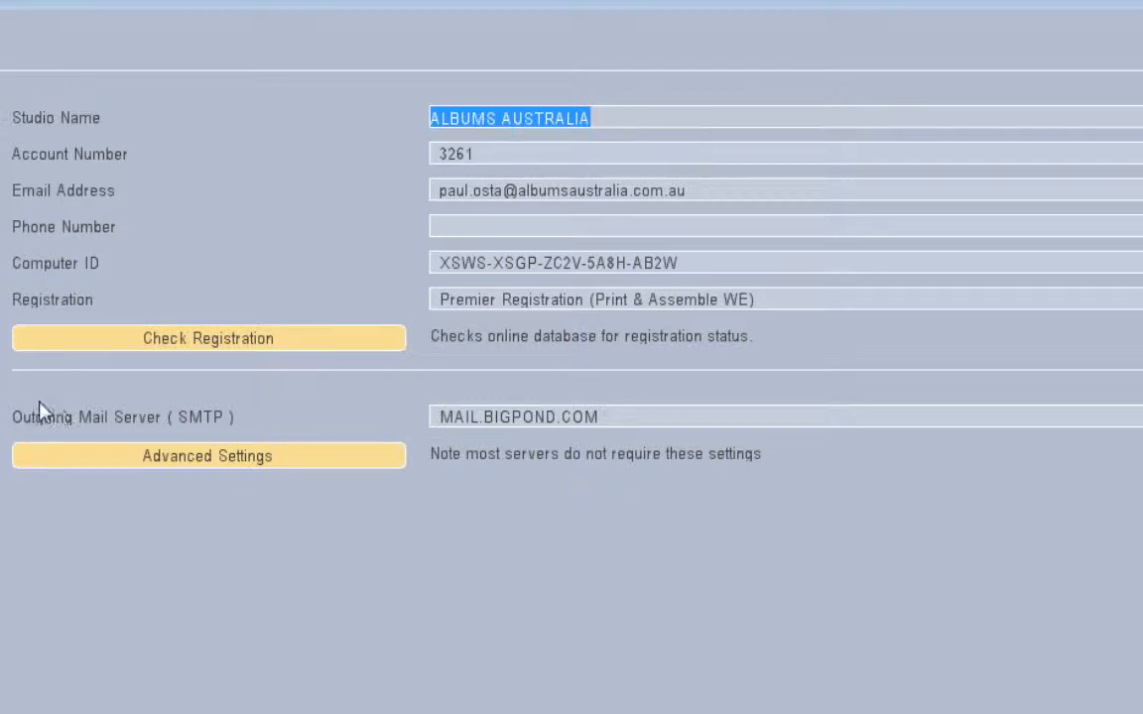
pyautogui.click(598, 423)
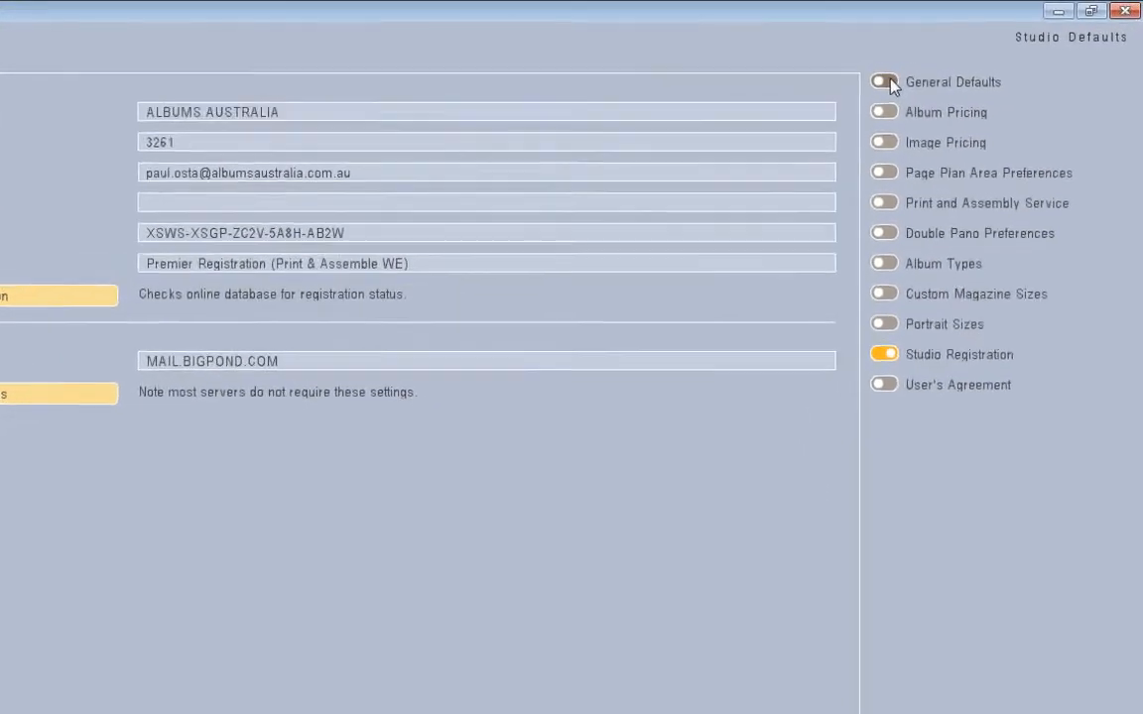
# - Run the Photoshop scripting test from General Defaults, dismiss the script alert in Photoshop and return to Virtual TDA
pyautogui.click(885, 84)
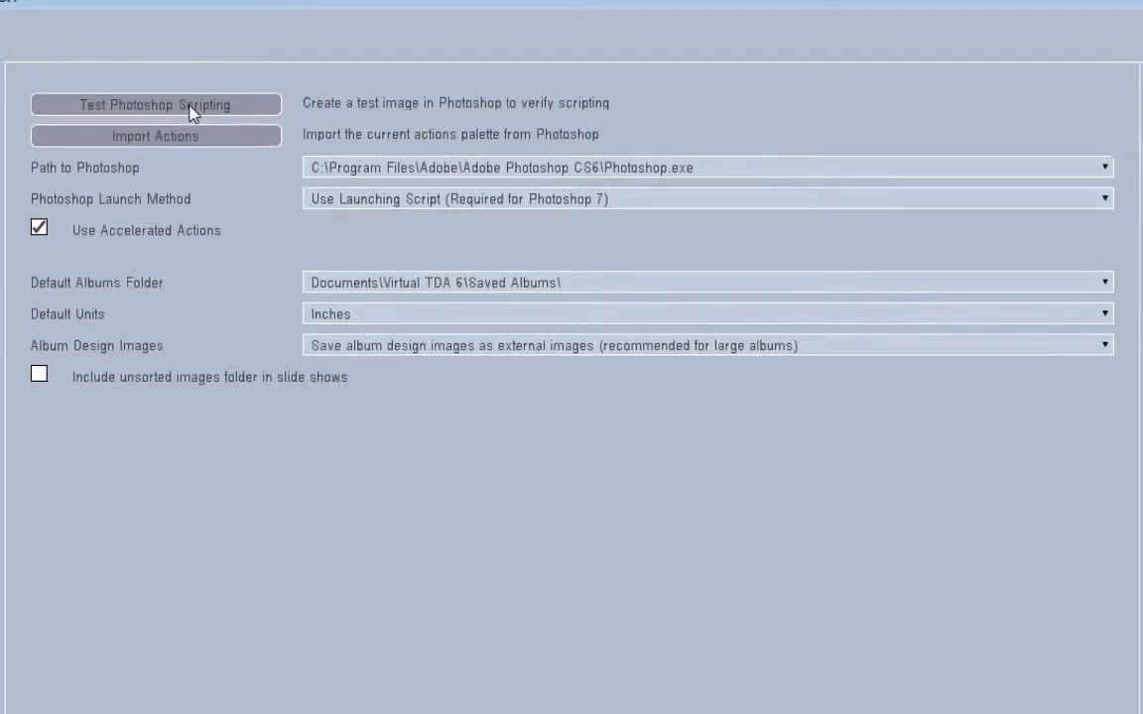
pyautogui.click(188, 107)
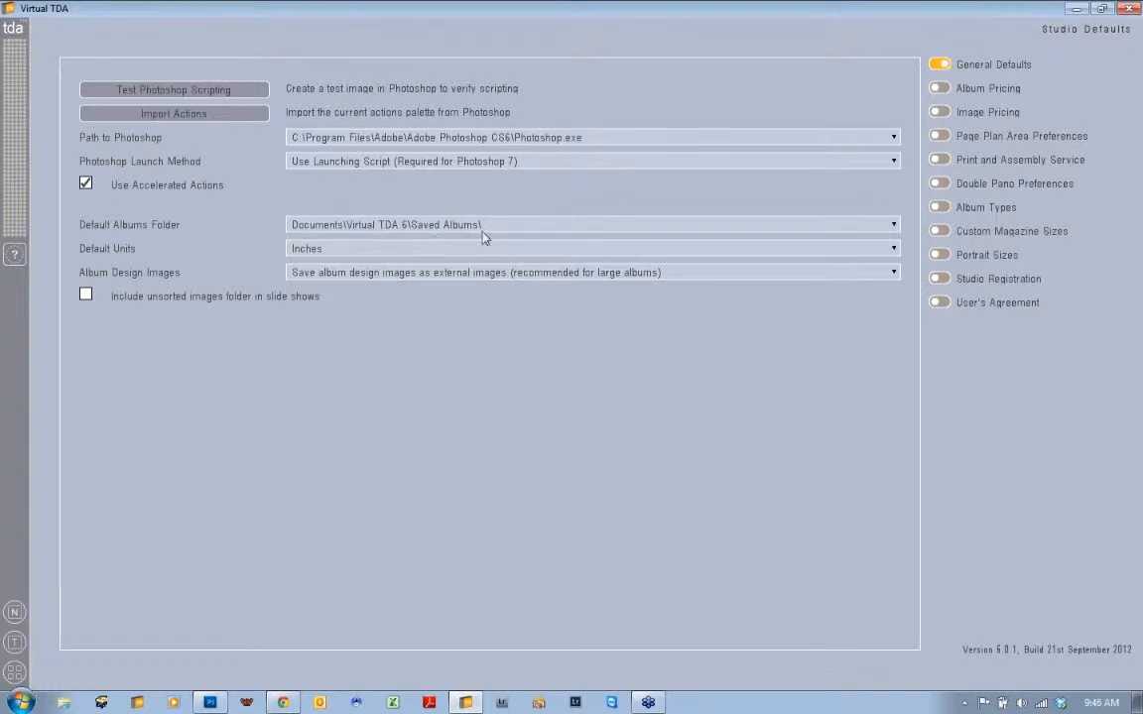
pyautogui.hotkey('alt', 'Tab')
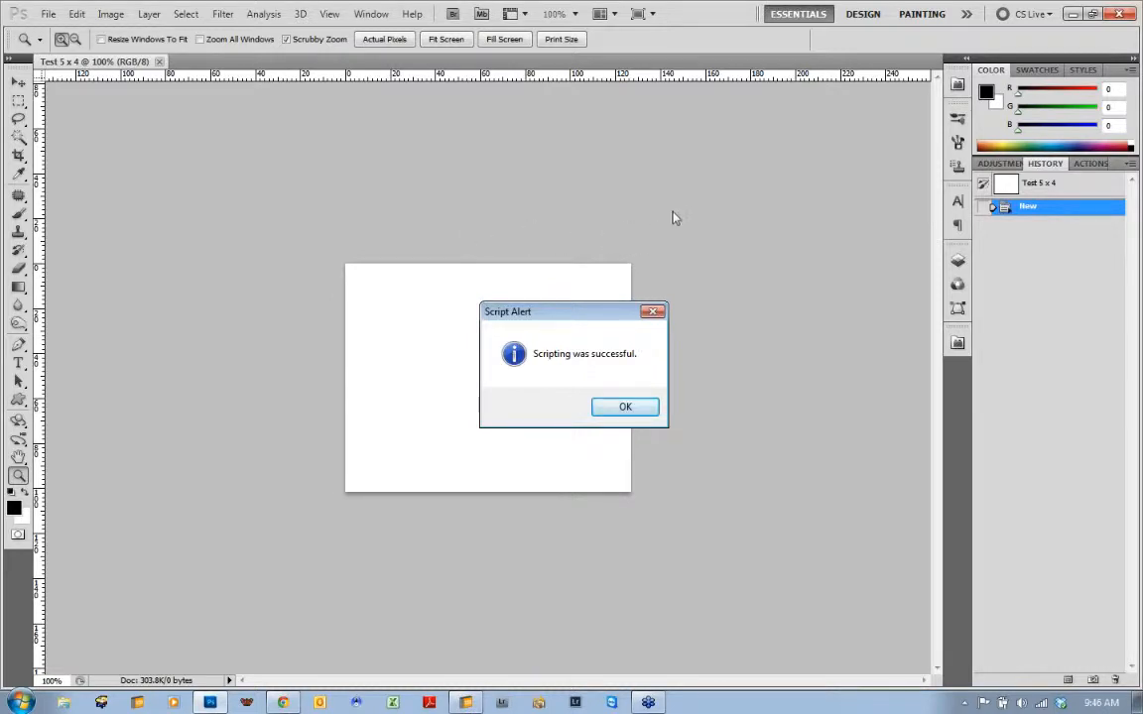
pyautogui.click(631, 406)
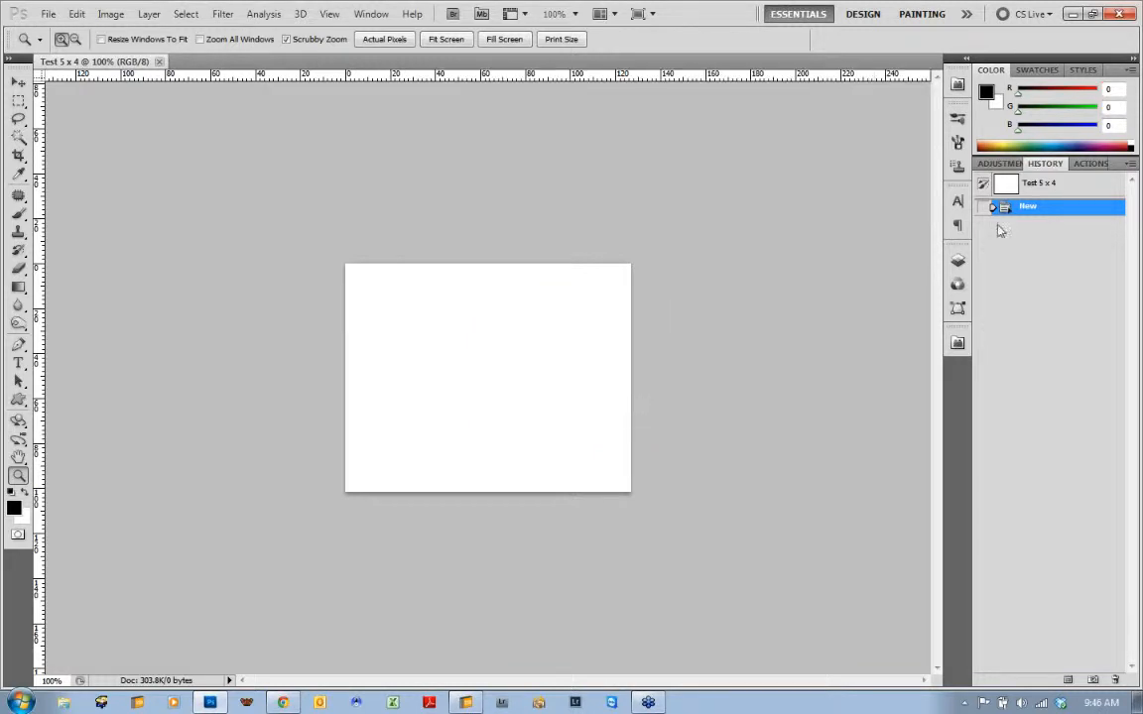
pyautogui.click(1076, 15)
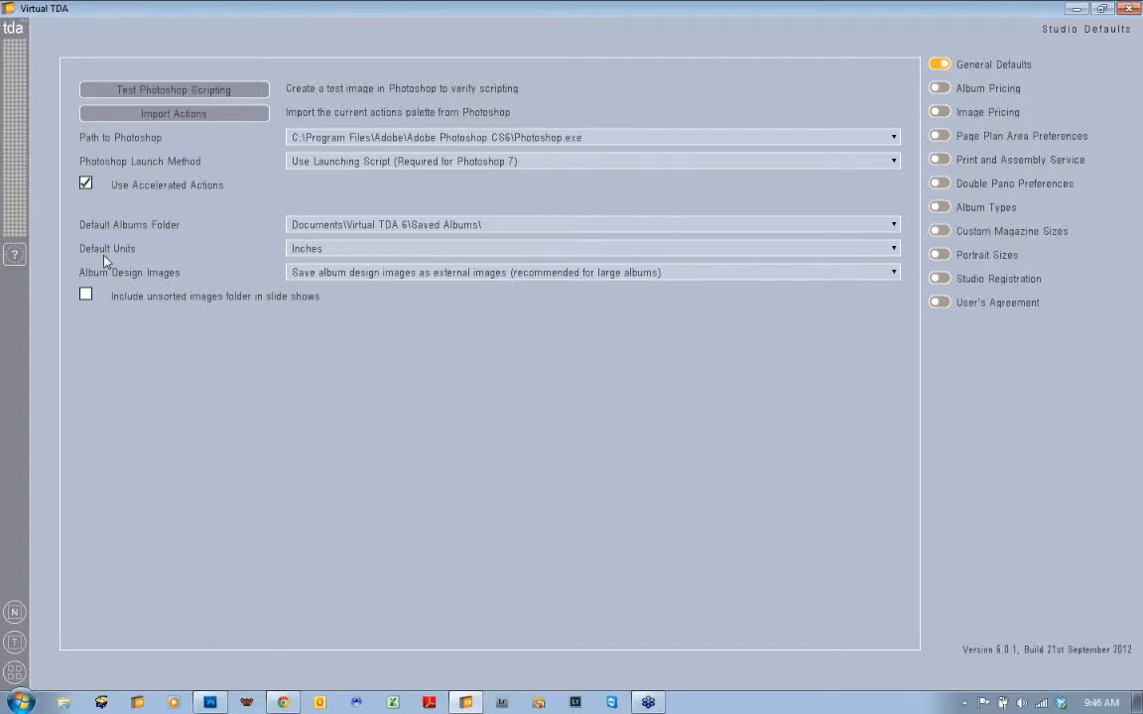
# - Review the available options for Default Units and Album Design Images in General Defaults without changing them
pyautogui.click(331, 252)
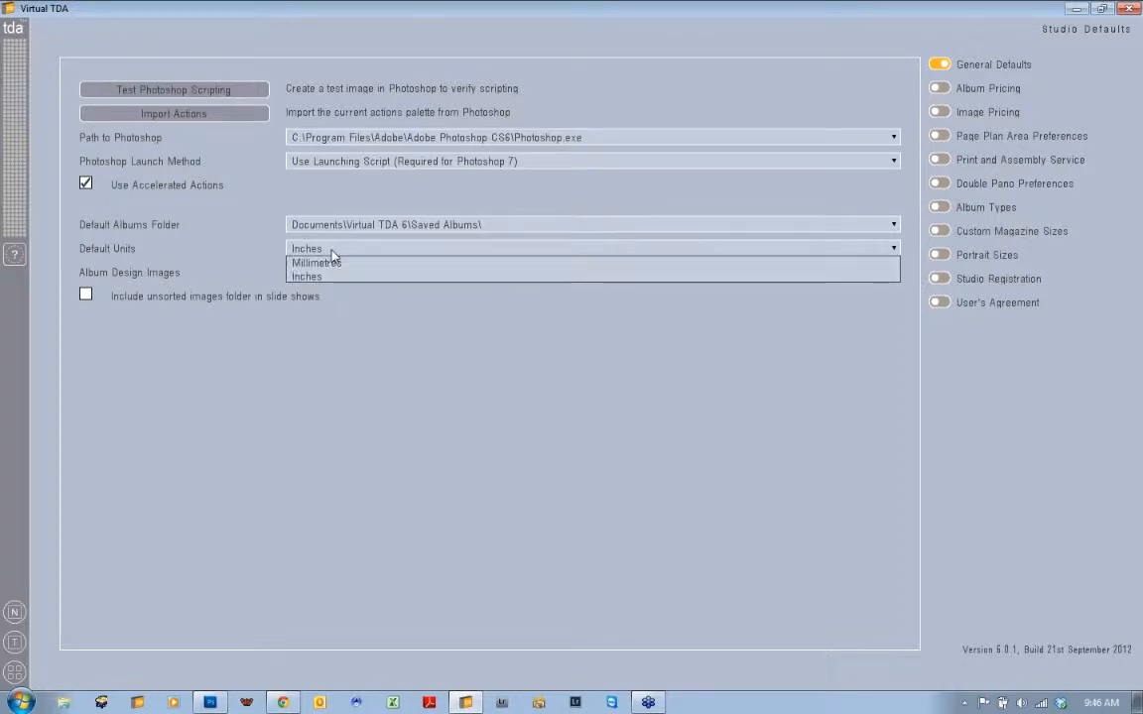
pyautogui.click(332, 251)
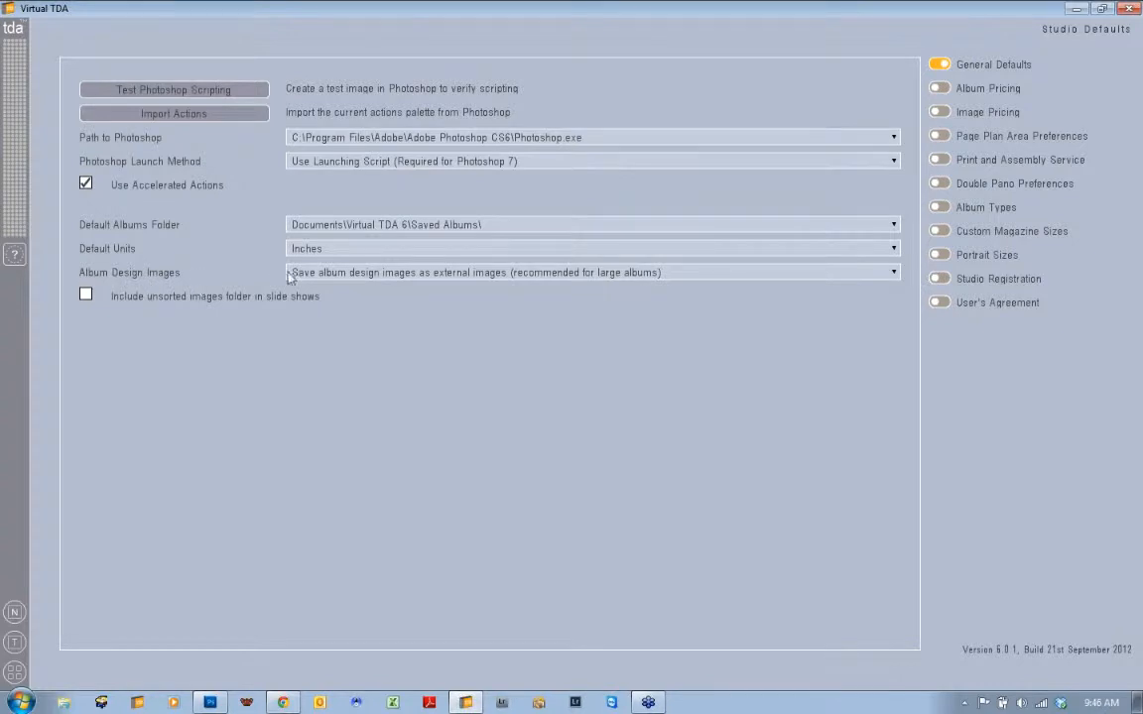
pyautogui.click(366, 279)
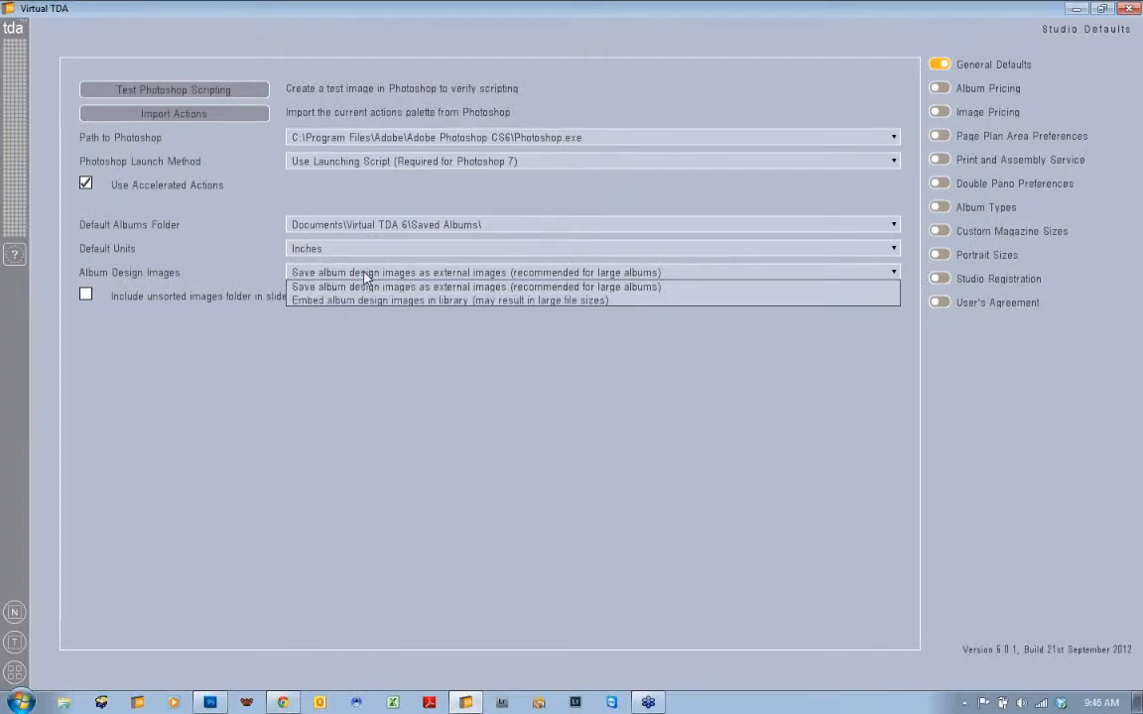
pyautogui.click(365, 274)
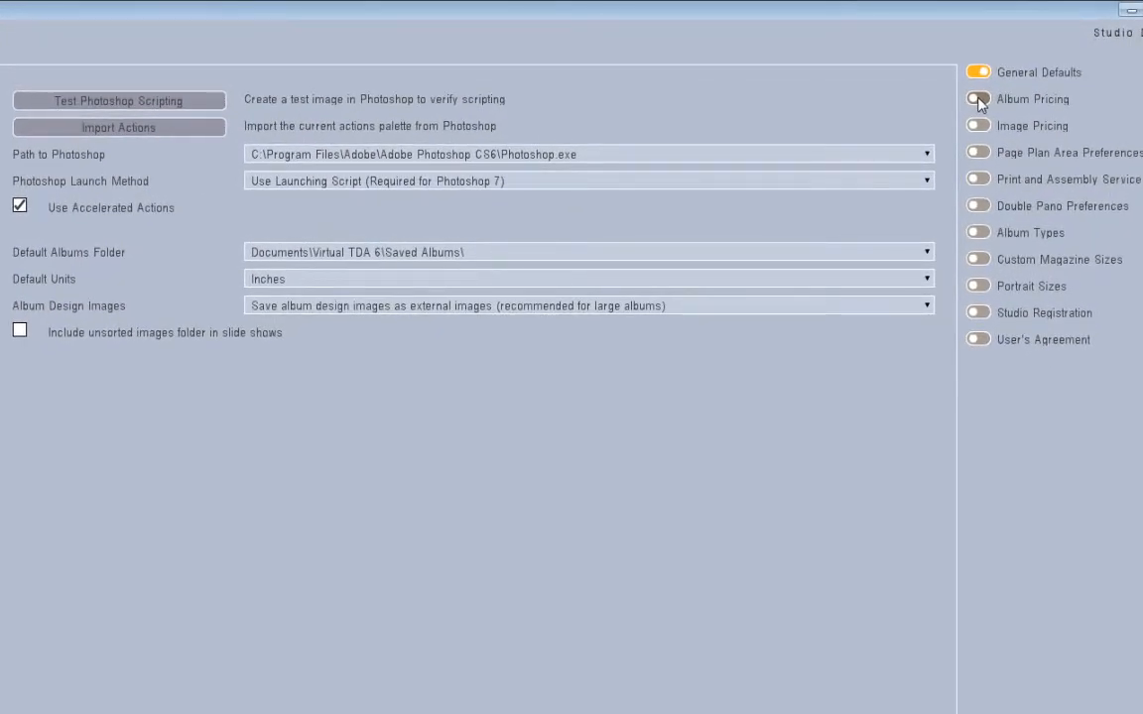
# - In Album Pricing, set the cost sales tax to 10%, the freight allowance to 25 and the retail sales tax to 10%
pyautogui.click(978, 100)
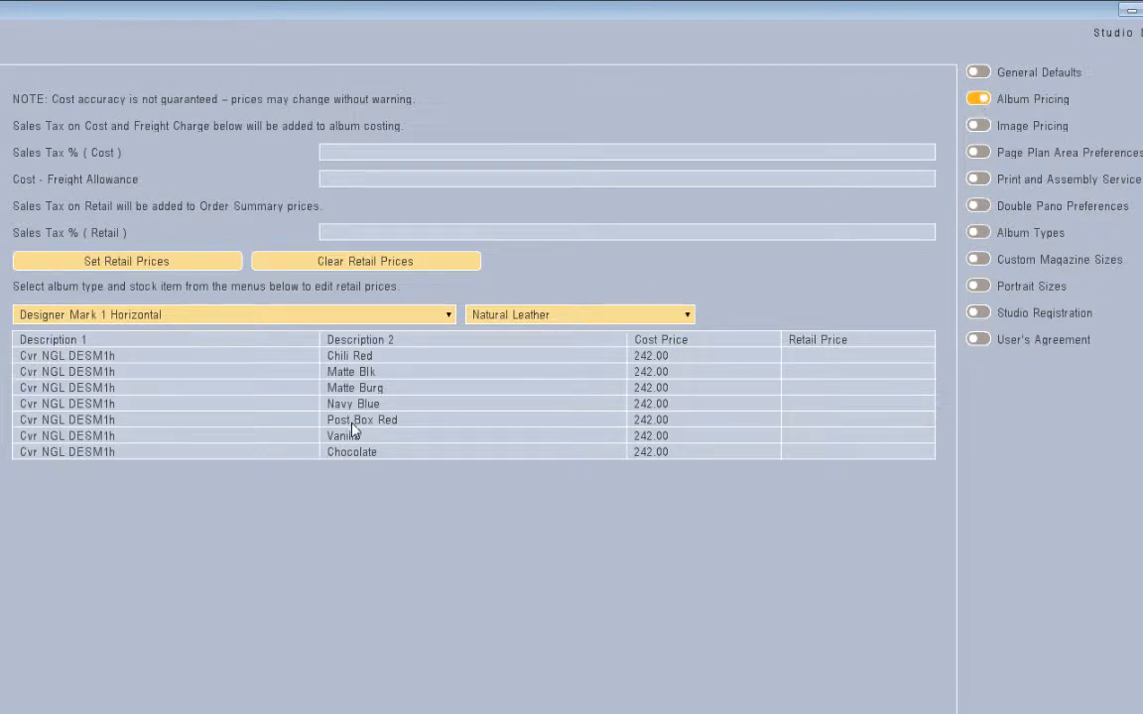
pyautogui.click(349, 154)
pyautogui.write('10')
pyautogui.press('BackSpace')
pyautogui.write('0')
pyautogui.click(336, 179)
pyautogui.write('25')
pyautogui.click(344, 232)
pyautogui.write('10')
pyautogui.press('Return')
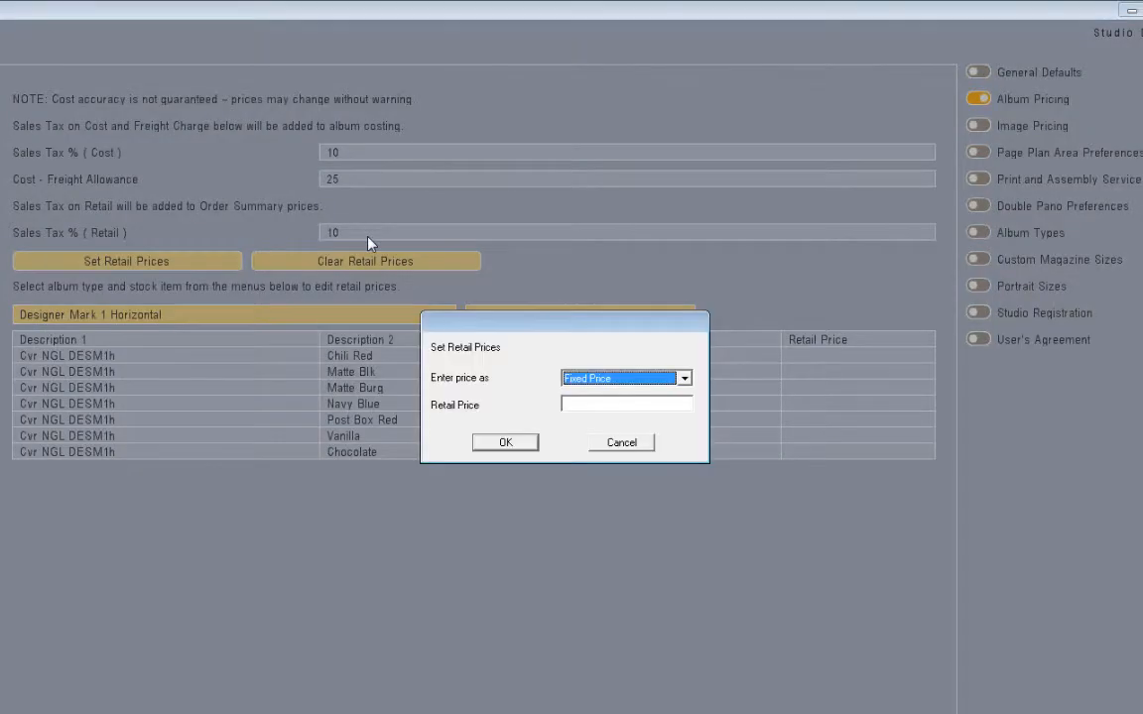
pyautogui.click(517, 447)
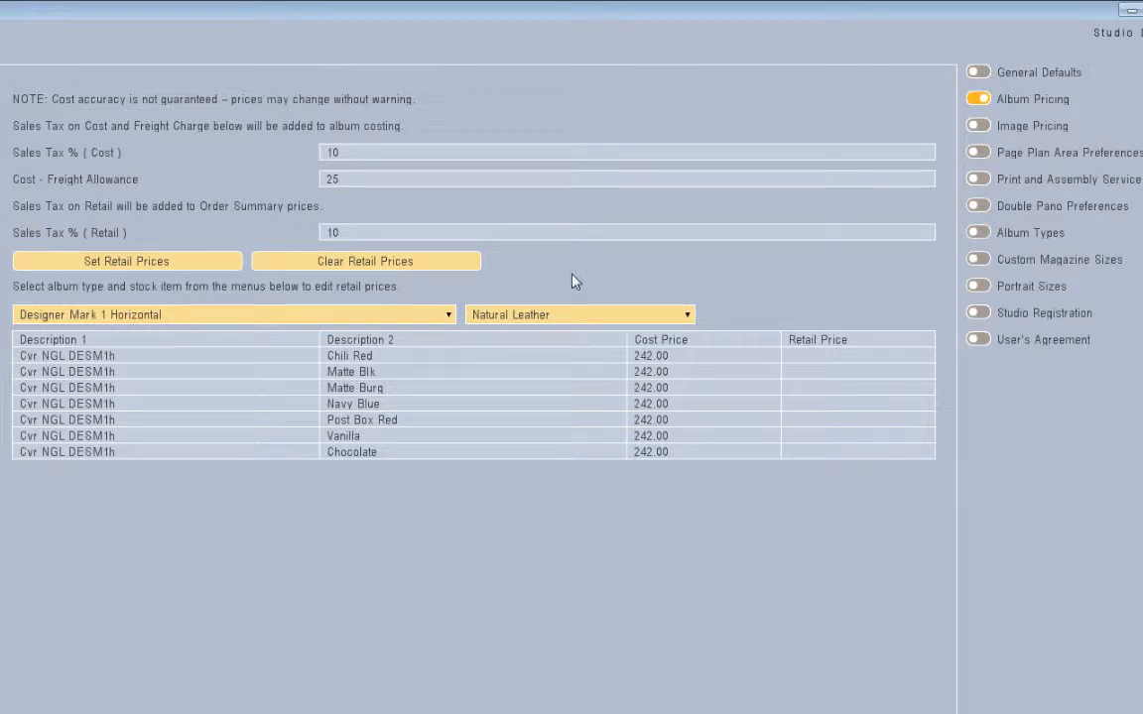
# - In Print and Assembly Service, choose Bond Imaging as preferred print lab and keep image transport on uploading with the final album order
pyautogui.click(978, 180)
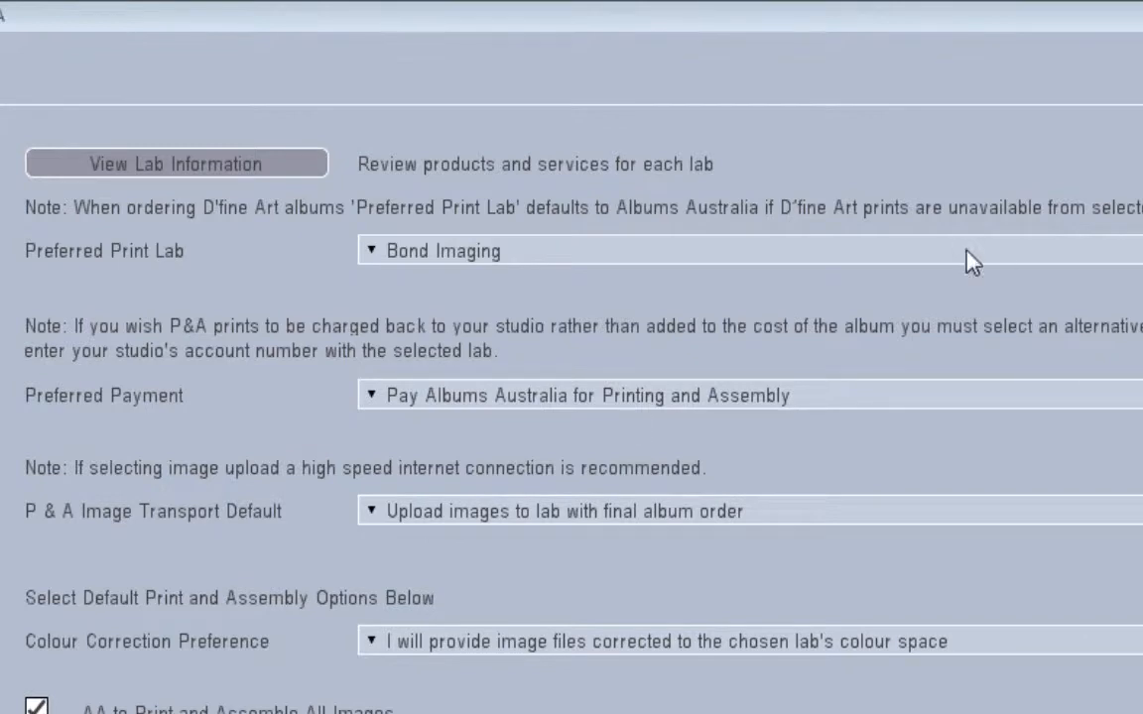
pyautogui.click(482, 250)
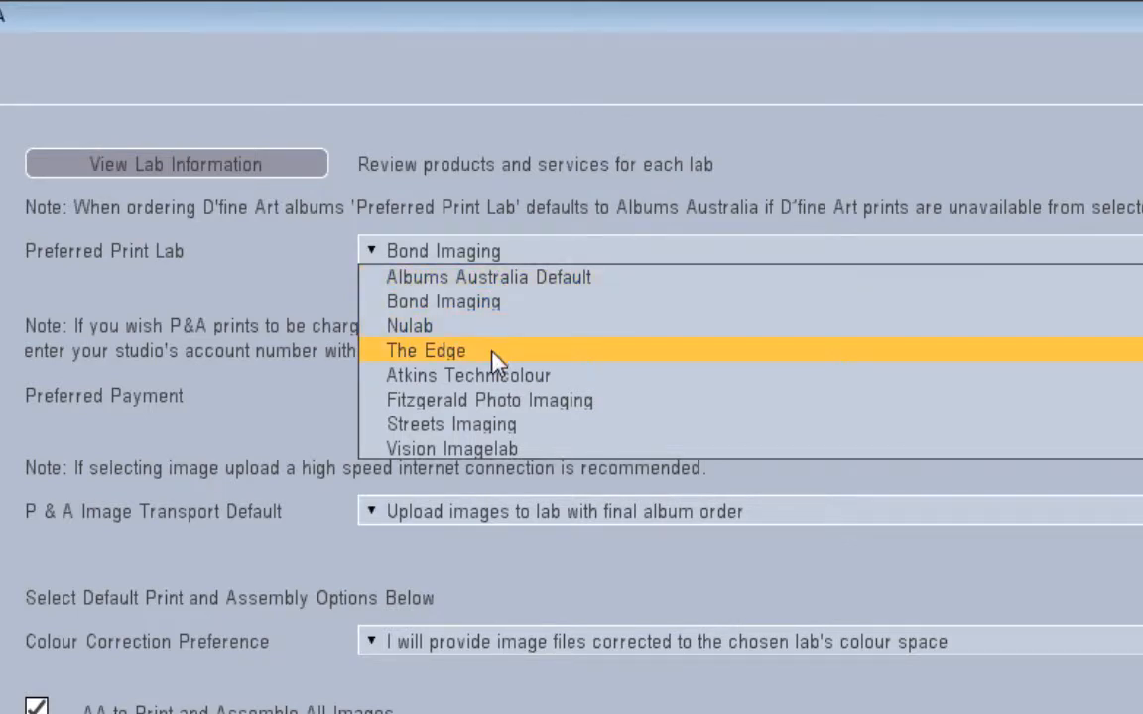
pyautogui.click(539, 304)
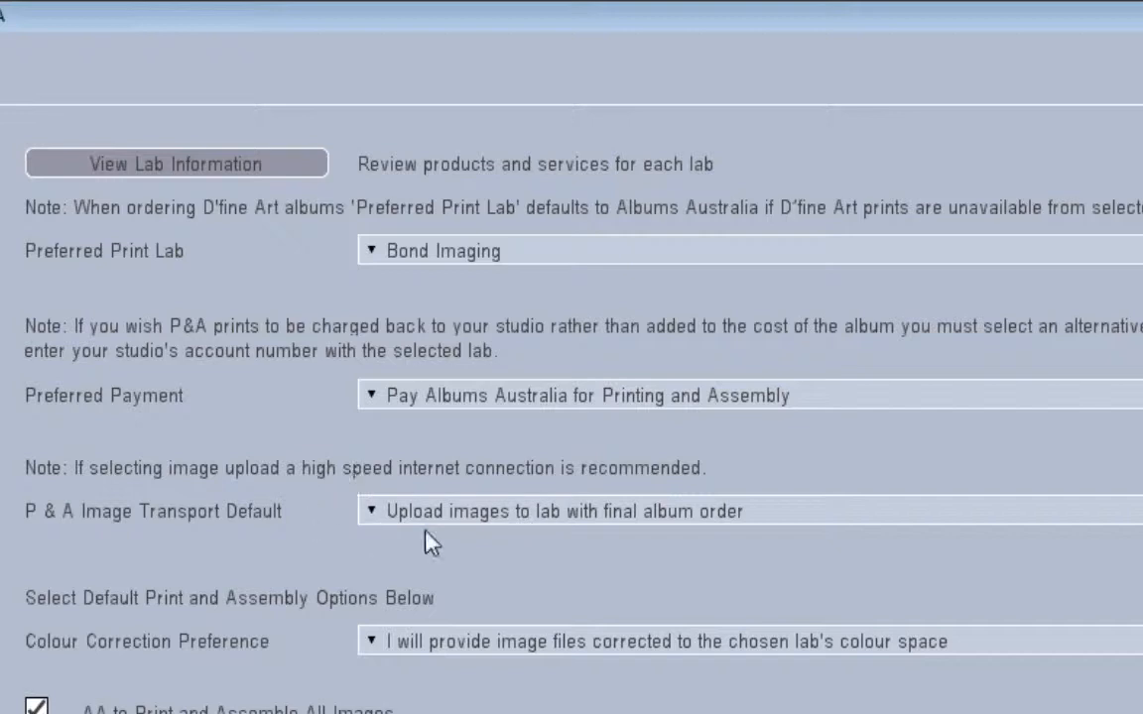
pyautogui.click(610, 518)
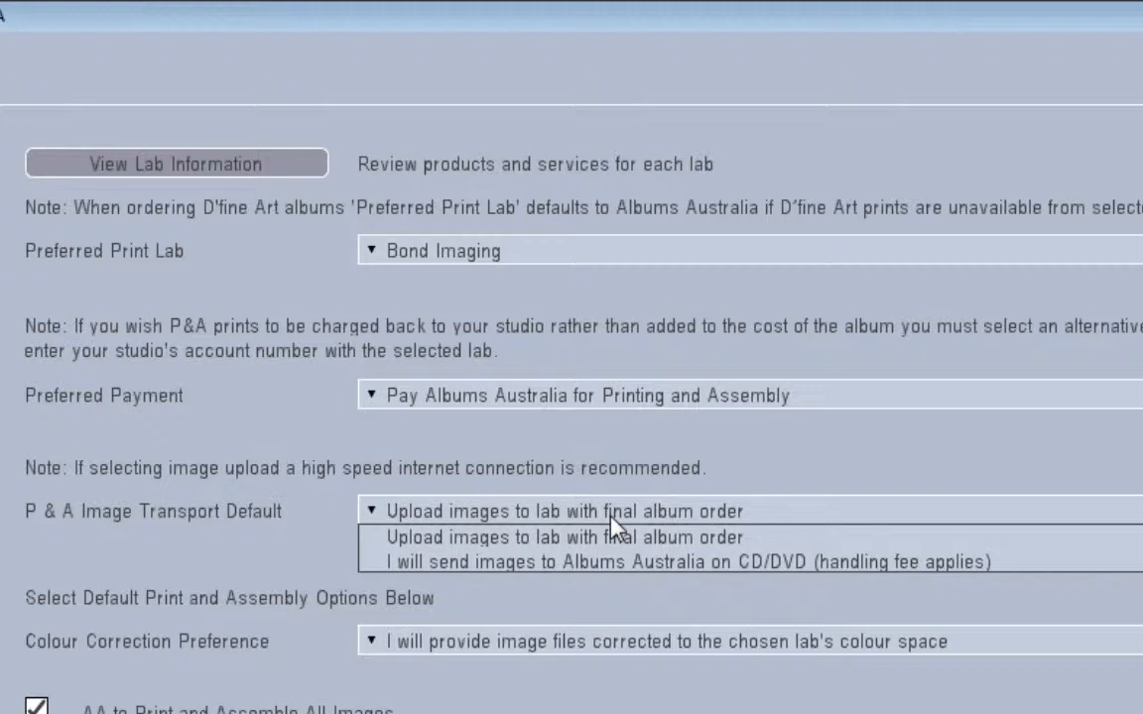
pyautogui.click(612, 520)
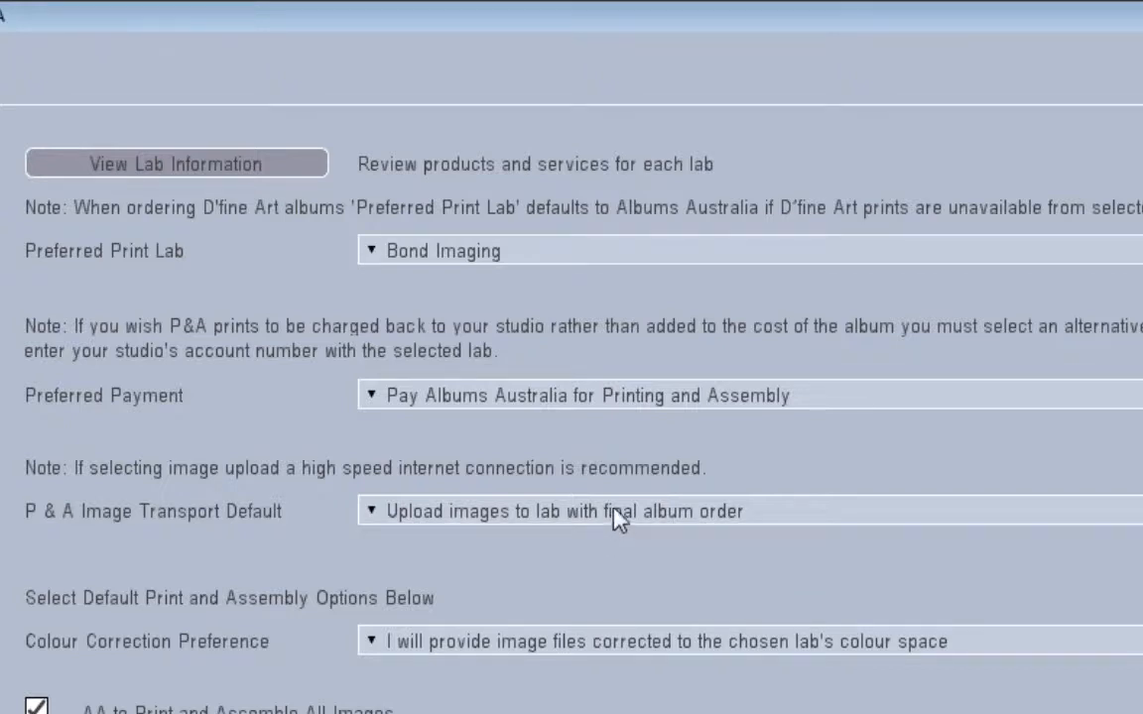
# - Review the options for P & A Image Transport Default and Colour Correction Preference without changing them
pyautogui.click(615, 516)
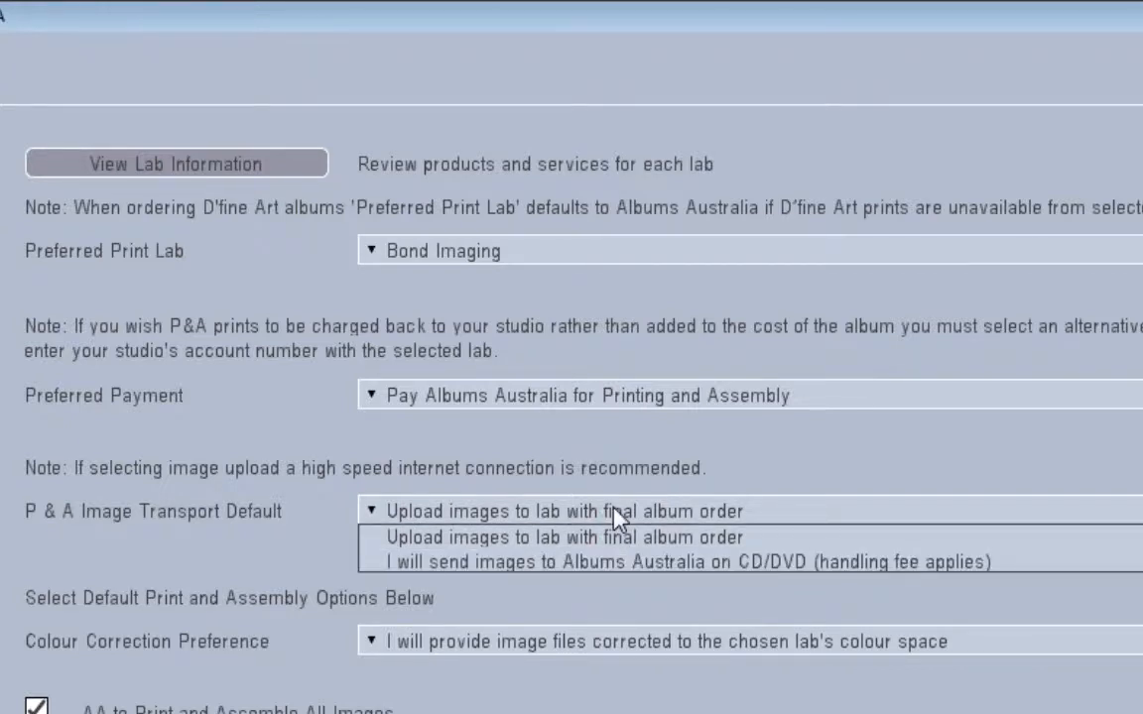
pyautogui.click(615, 518)
pyautogui.click(600, 158)
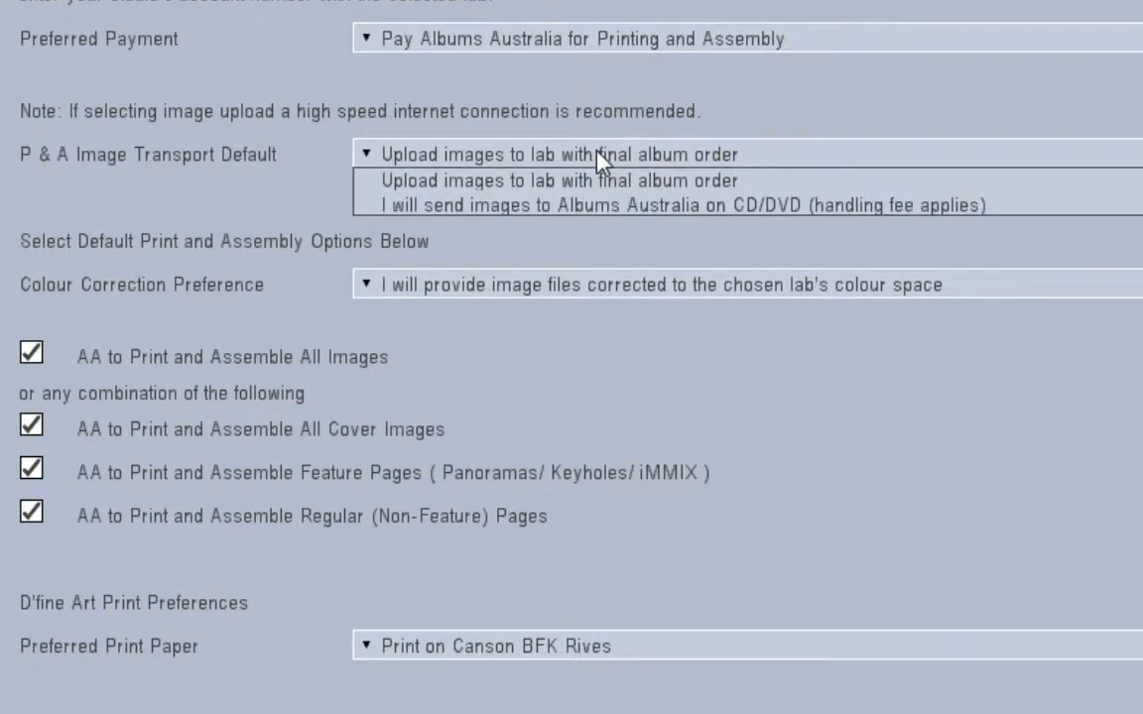
pyautogui.click(598, 156)
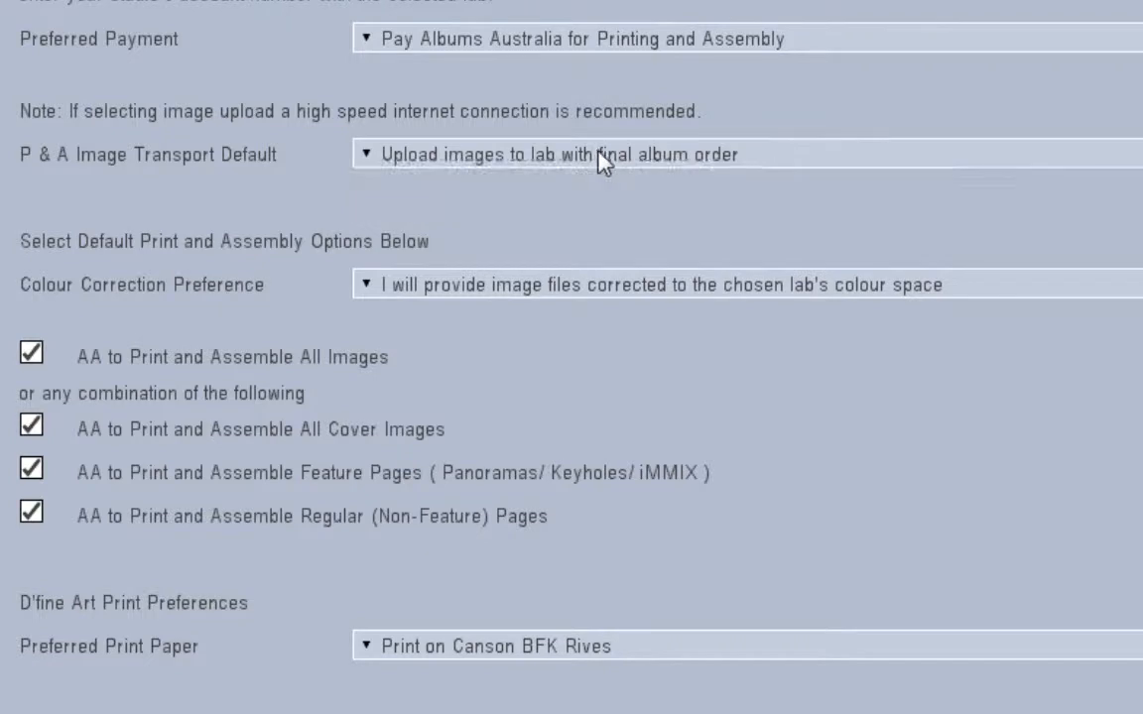
pyautogui.click(510, 287)
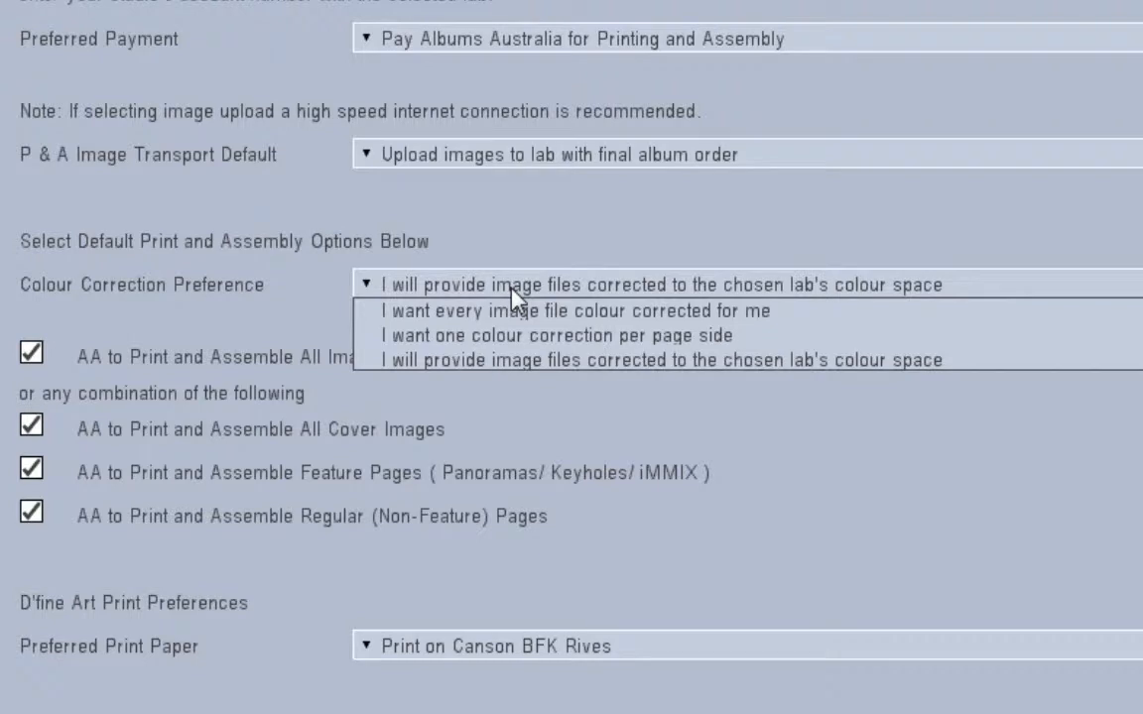
pyautogui.click(511, 290)
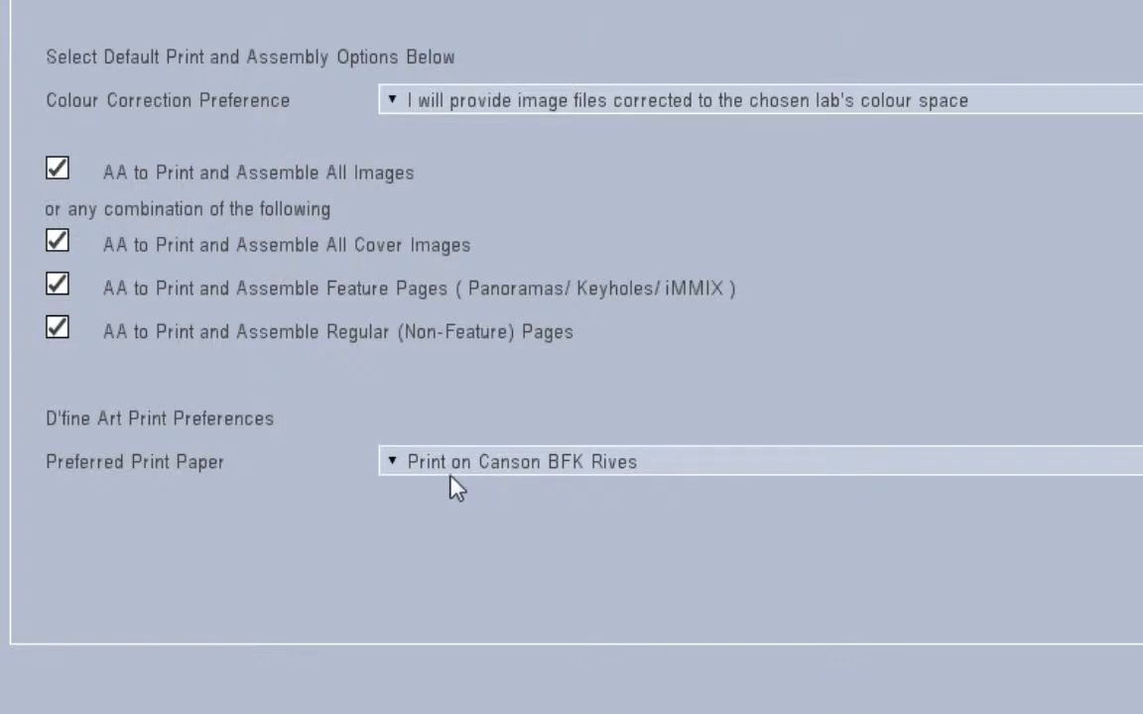
# - Review the available D'fine Art preferred print papers and keep Print on Canson BFK Rives
pyautogui.click(707, 472)
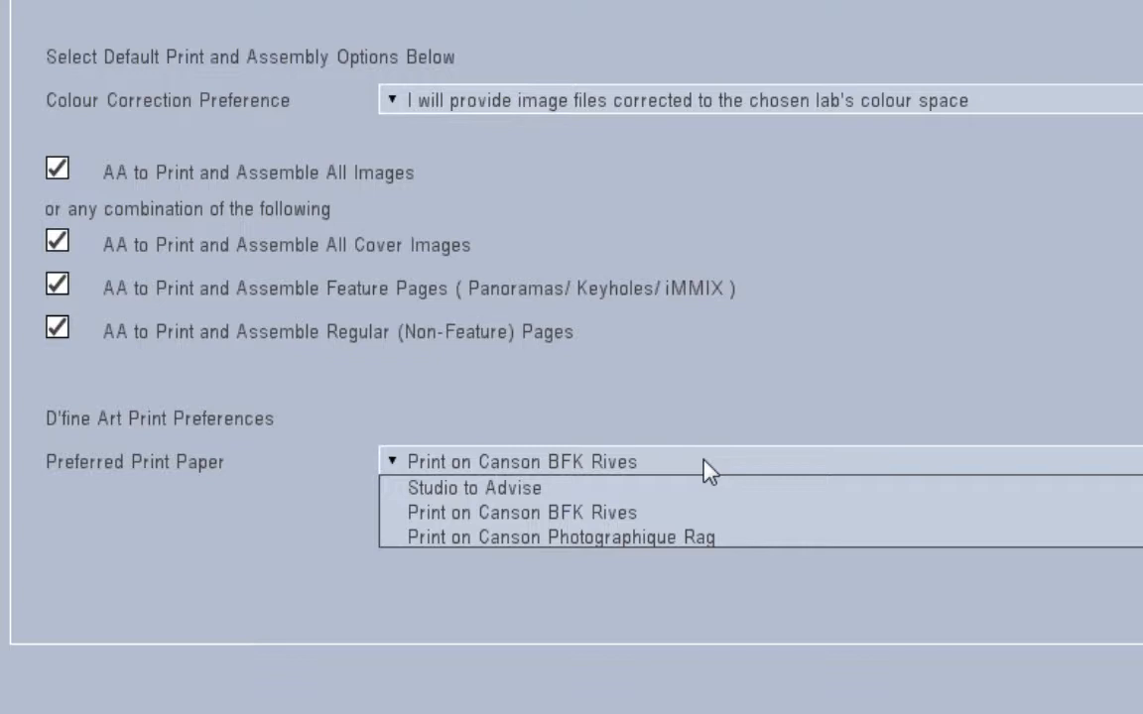
pyautogui.click(707, 466)
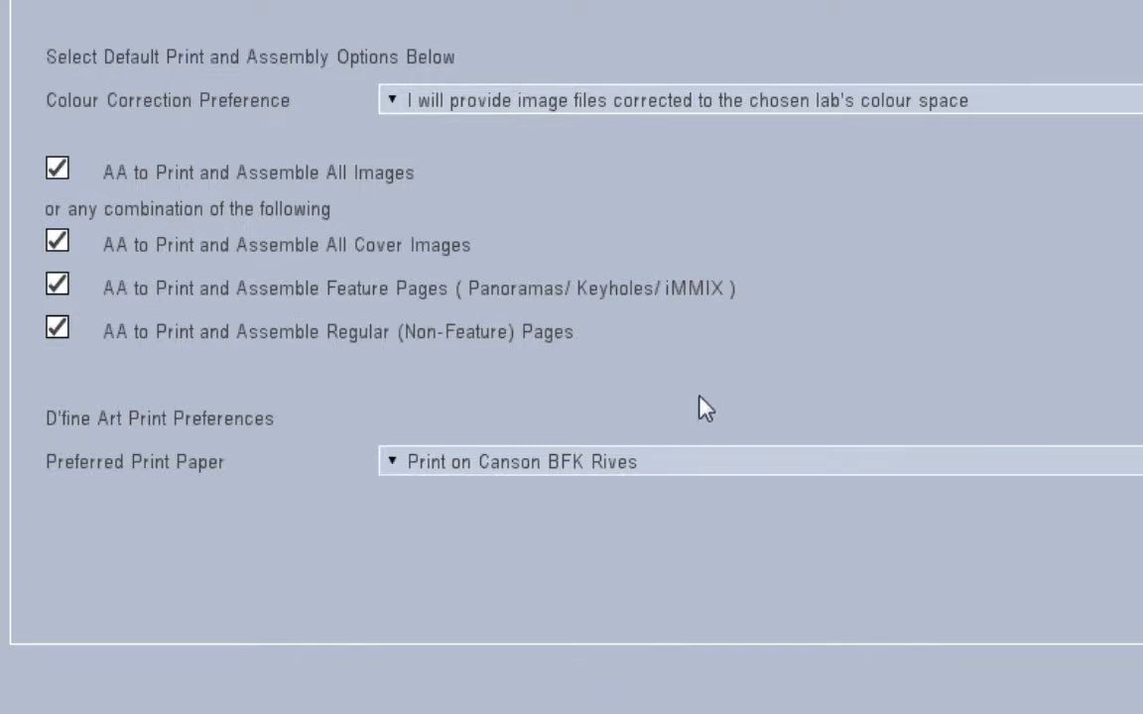
pyautogui.click(635, 463)
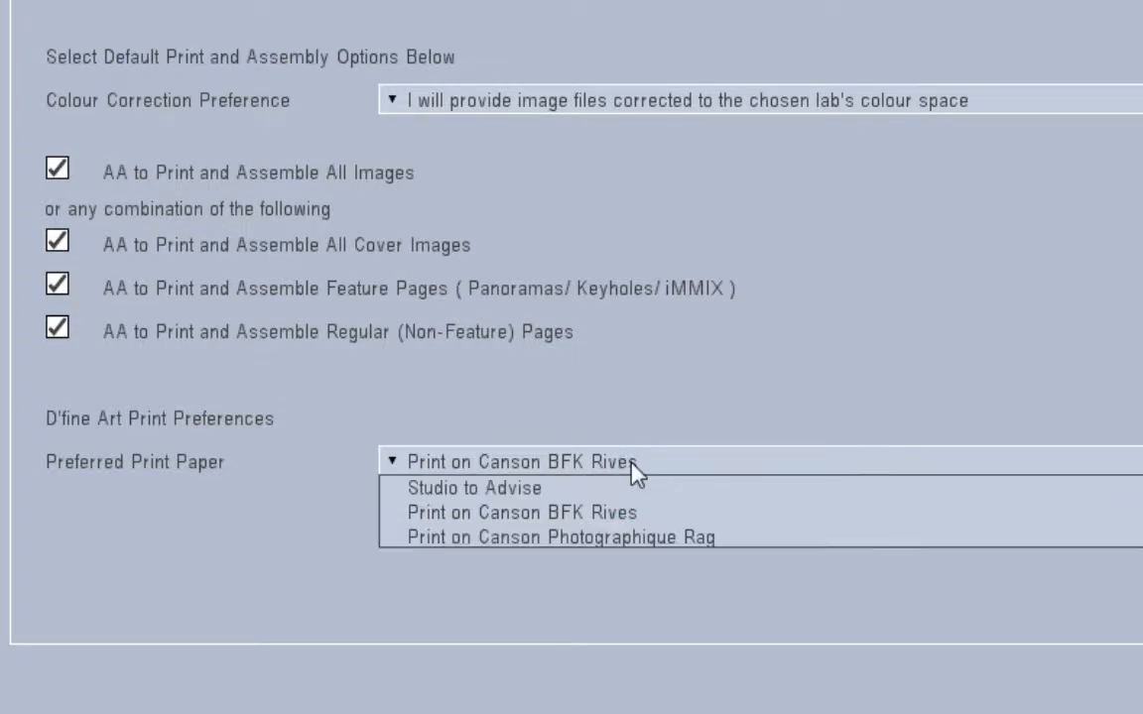
pyautogui.click(634, 464)
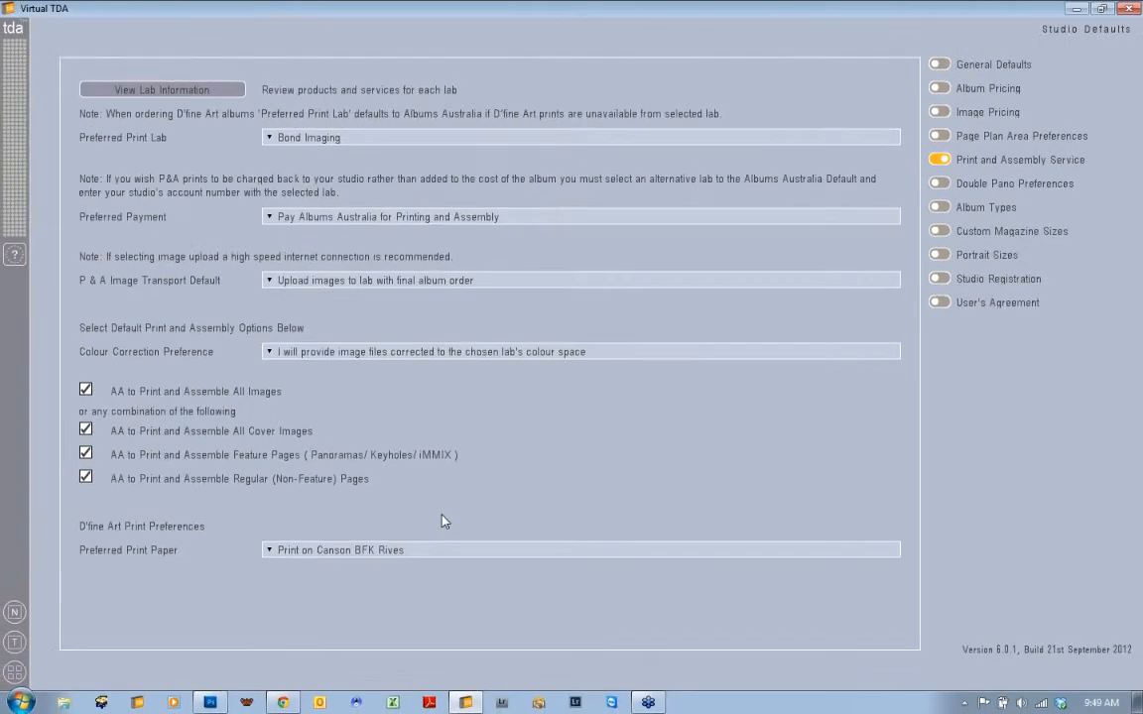
# - Review the Double Pano Preferences and the album ranges offered under Album Types without changing anything
pyautogui.click(940, 183)
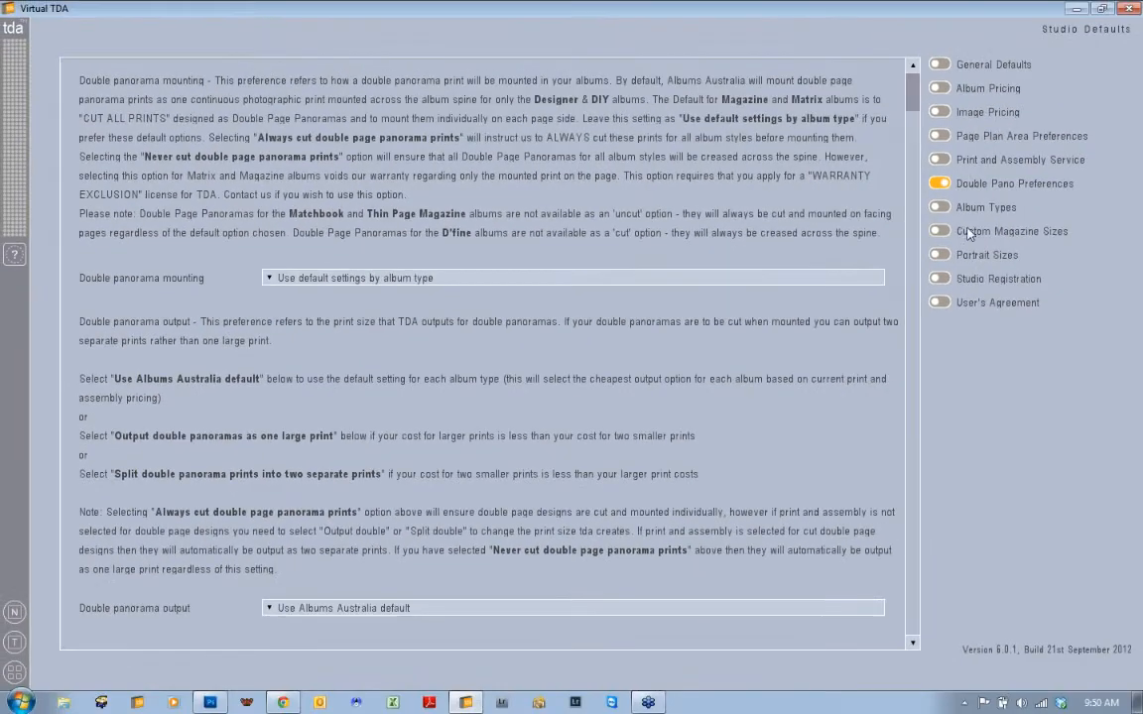
pyautogui.click(939, 207)
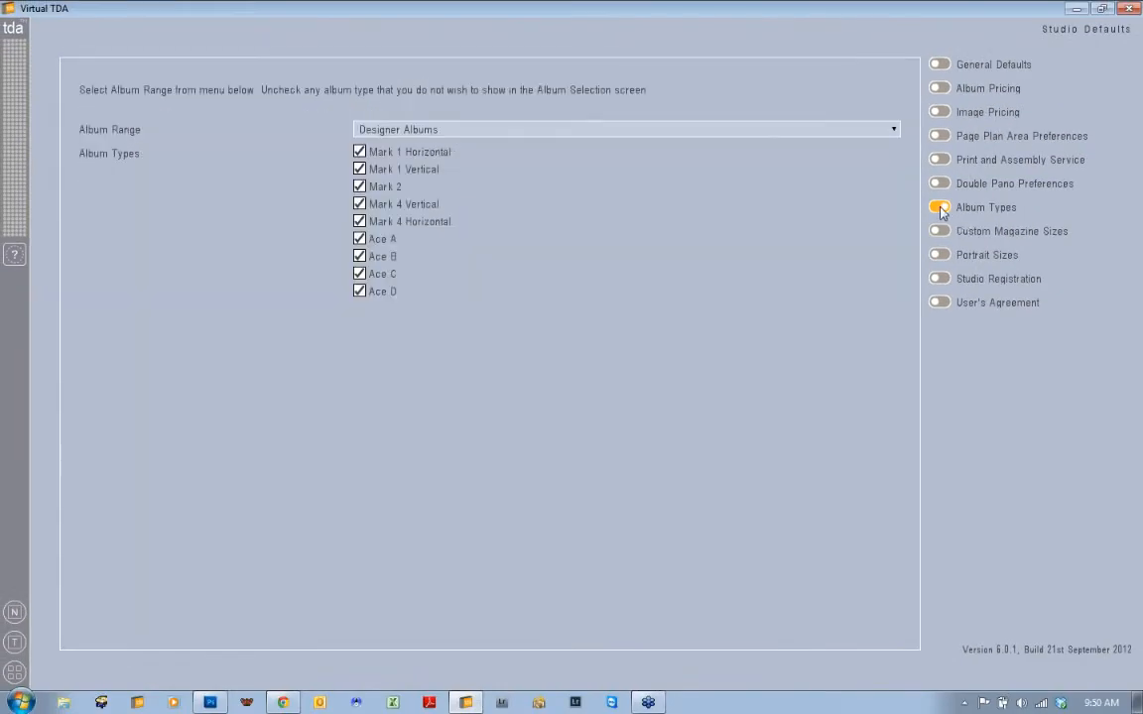
pyautogui.click(425, 130)
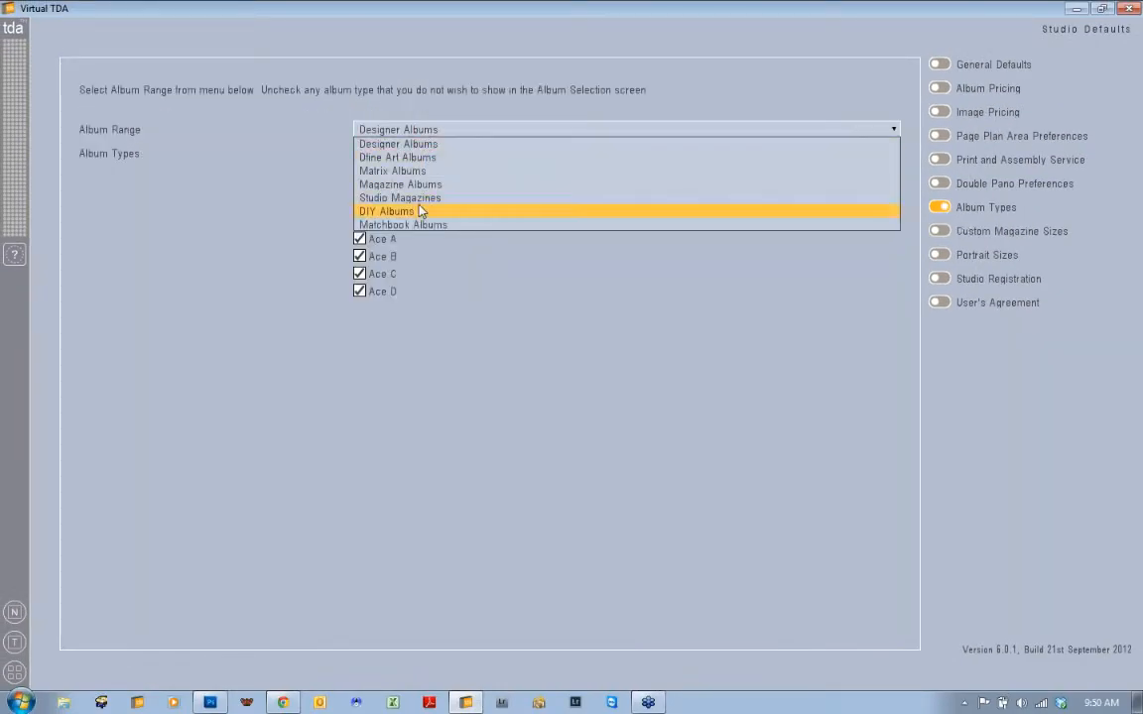
pyautogui.click(445, 111)
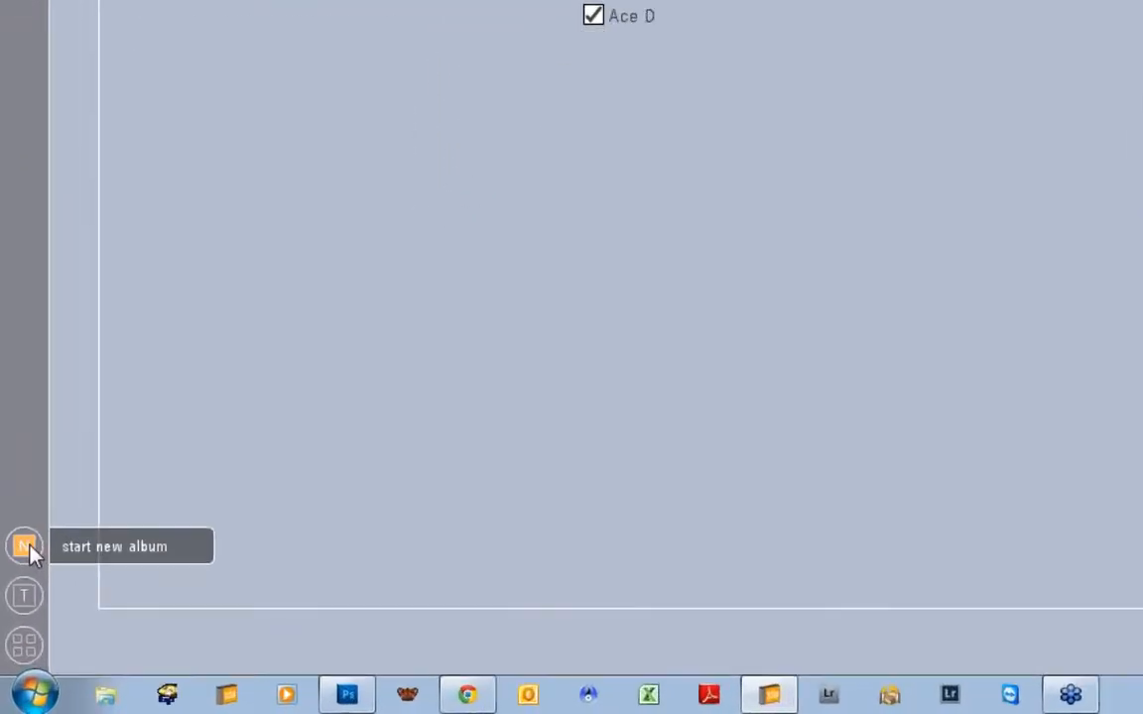
# - Start a new album and save it as webinarTest1 in the Saved Albums folder
pyautogui.click(27, 532)
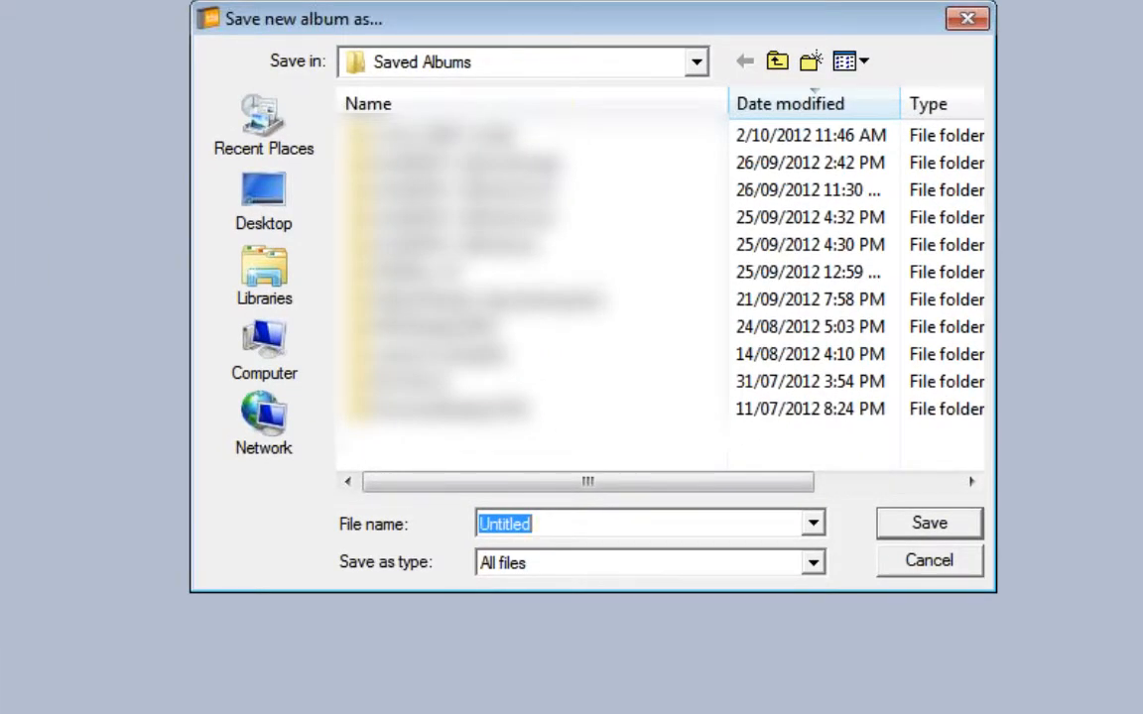
pyautogui.write('webinarTe')
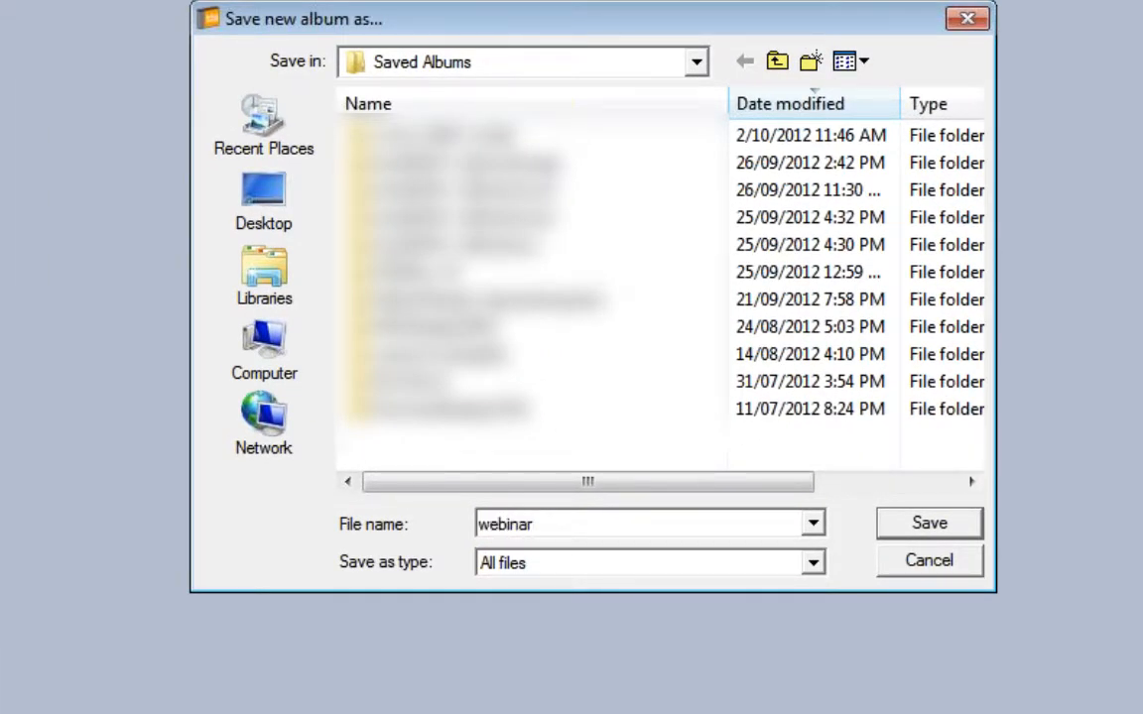
pyautogui.write('st1')
pyautogui.press('Return')
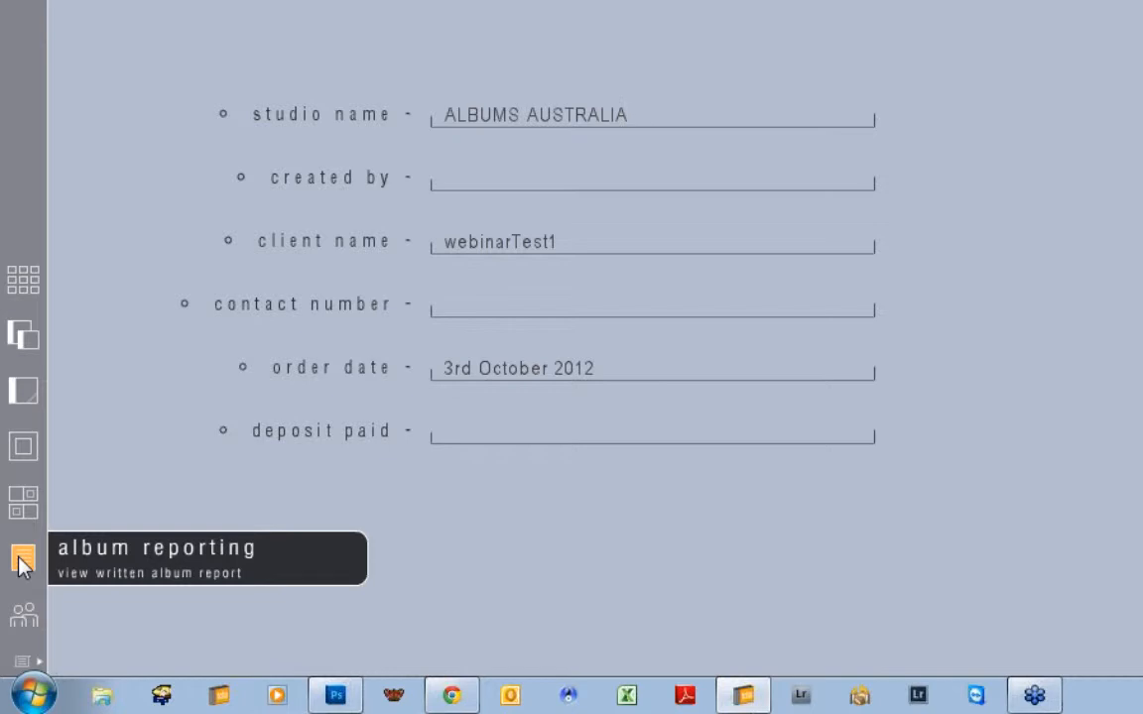
# - Open the new album's control panel to view its ordering, printing and output options
pyautogui.click(33, 661)
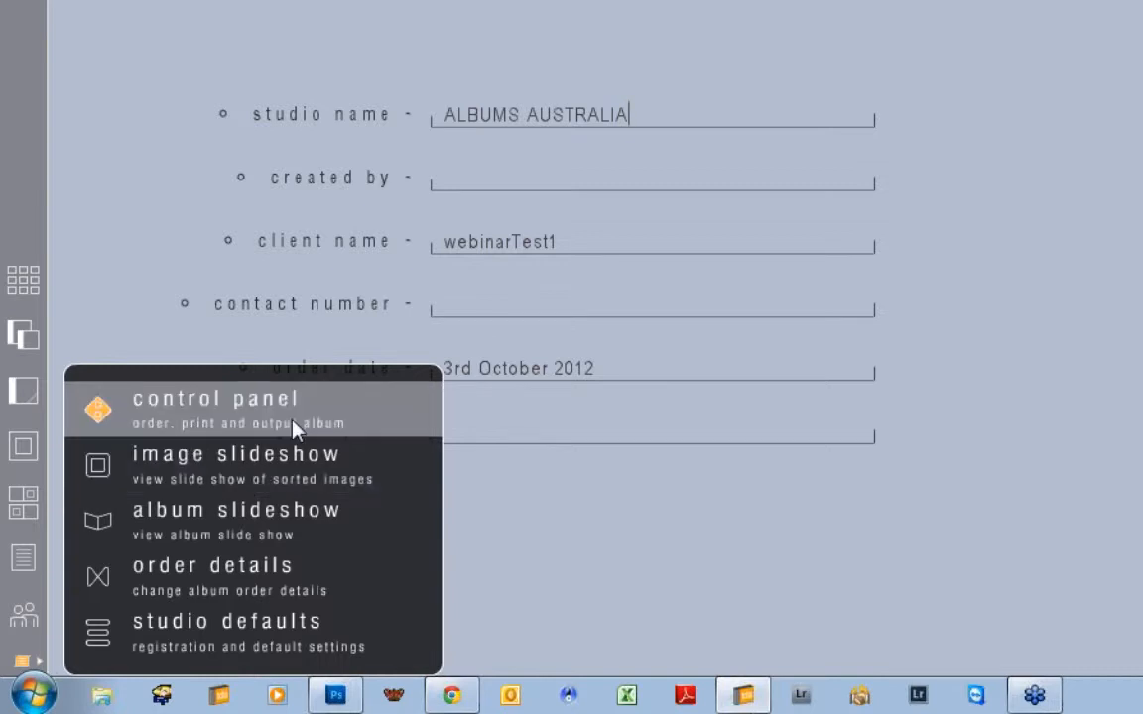
pyautogui.click(296, 425)
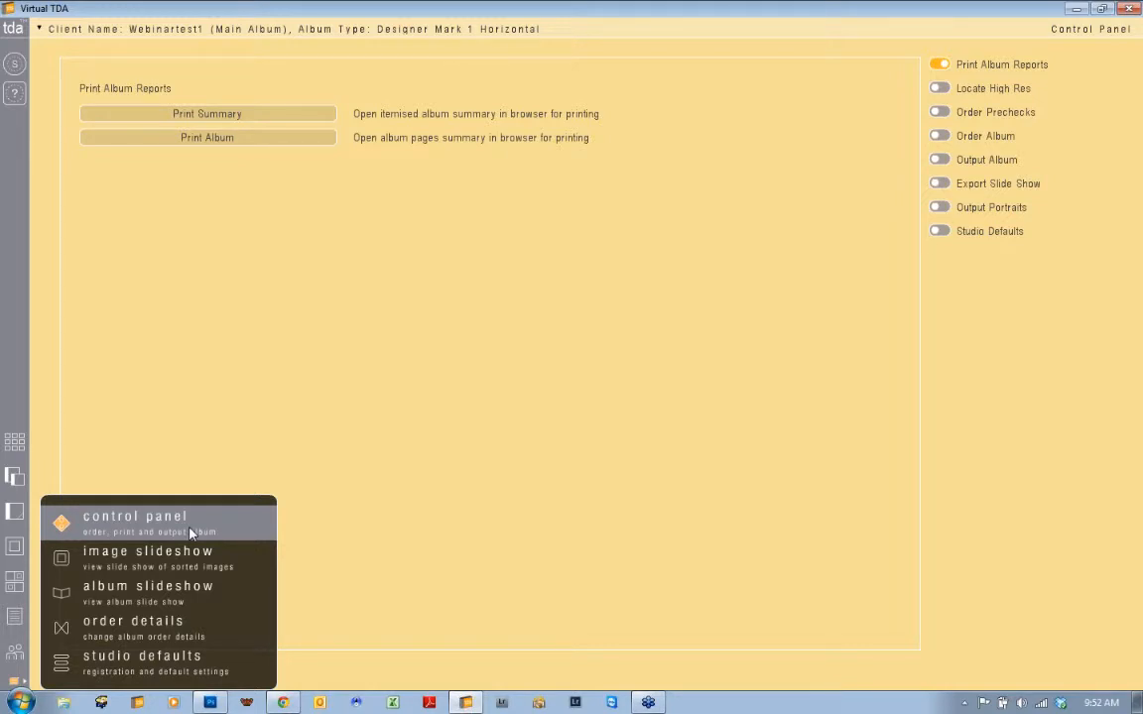
pyautogui.click(192, 533)
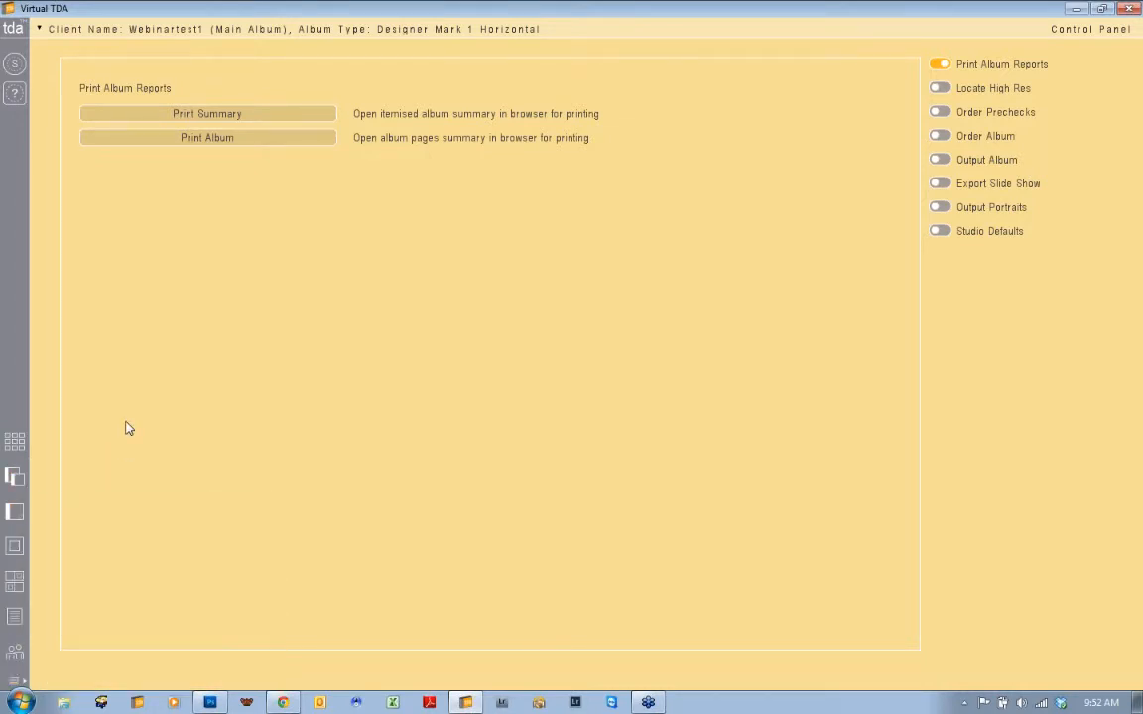
# - Import the high-resolution images from the 1test prints folder into the album's Image Manager
pyautogui.click(12, 443)
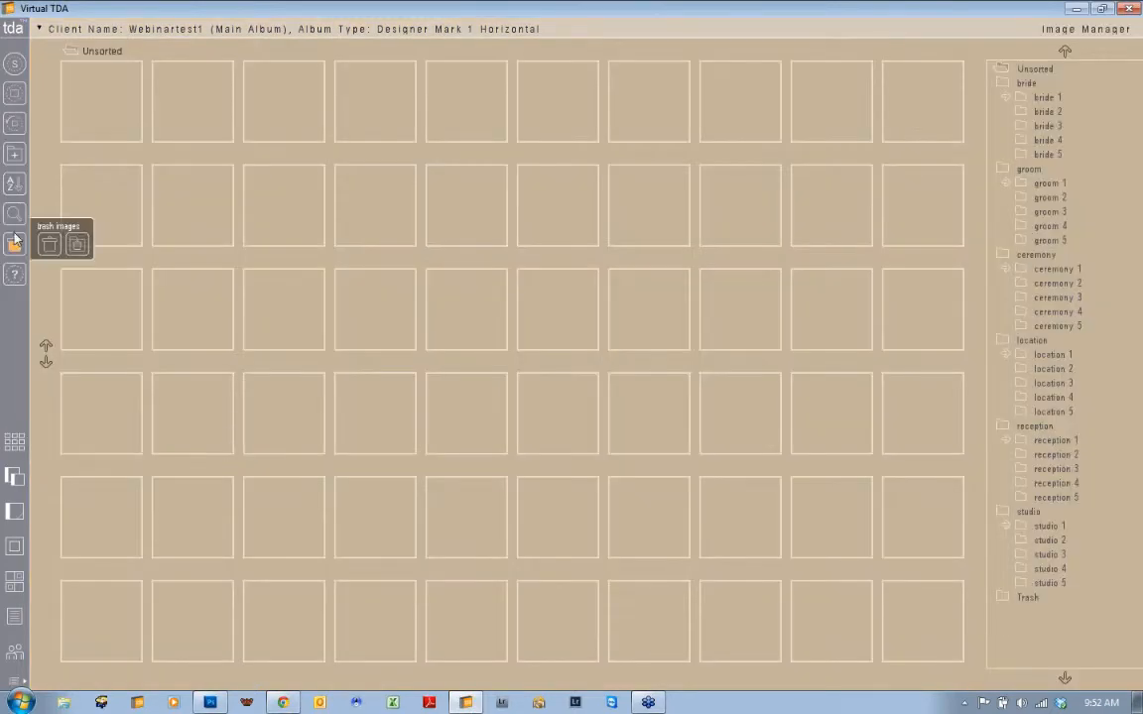
pyautogui.moveTo(8, 69)
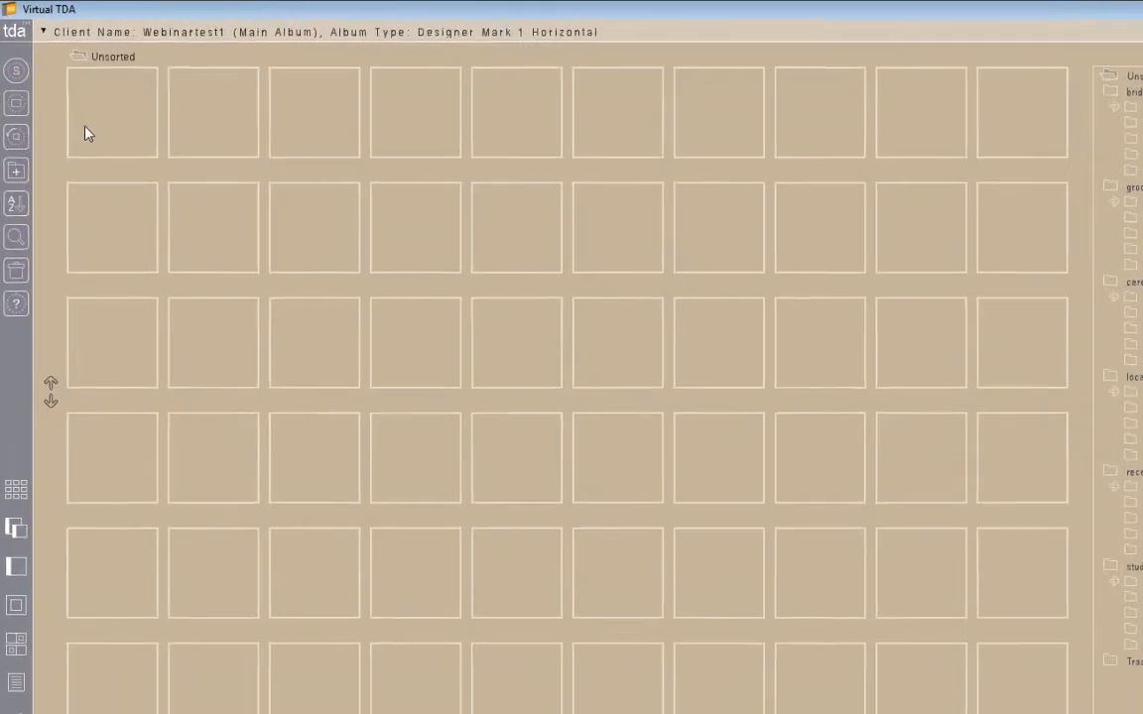
pyautogui.moveTo(22, 126)
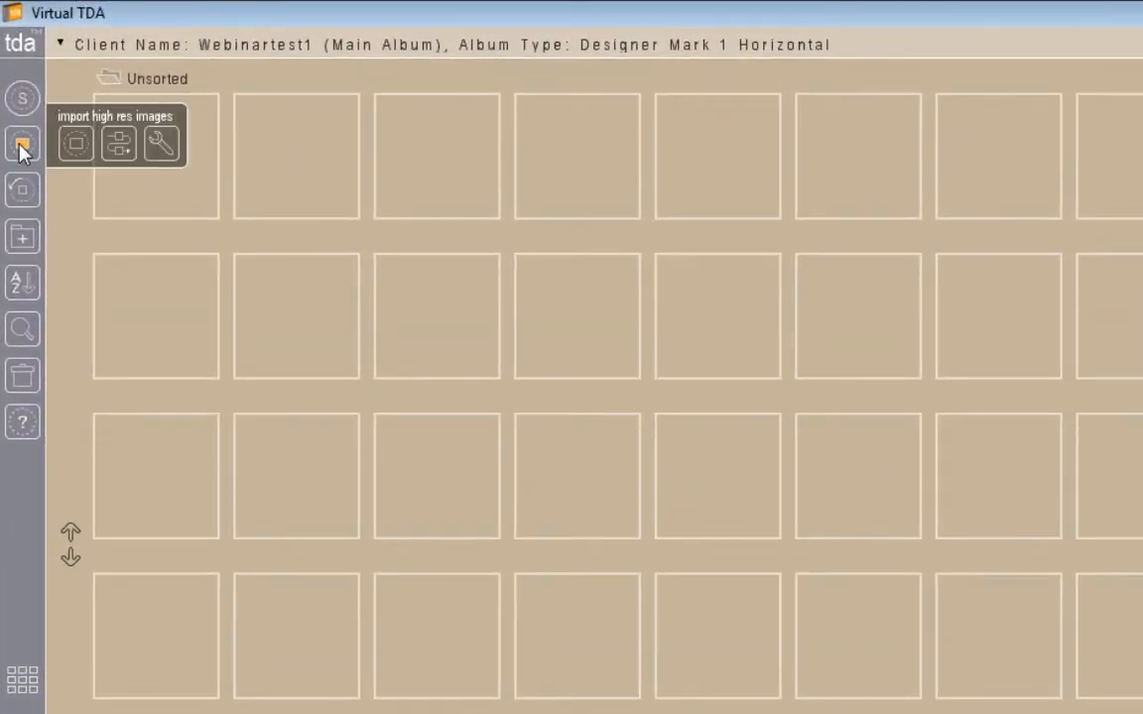
pyautogui.click(75, 144)
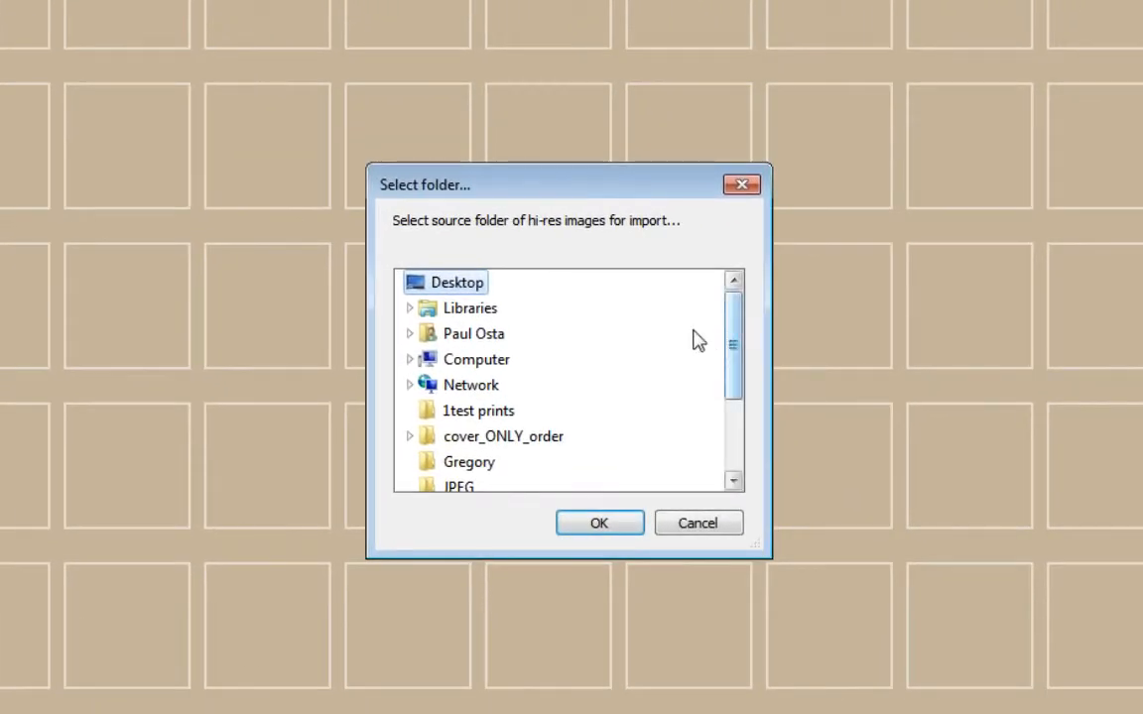
pyautogui.moveTo(732, 349); pyautogui.dragTo(732, 375)
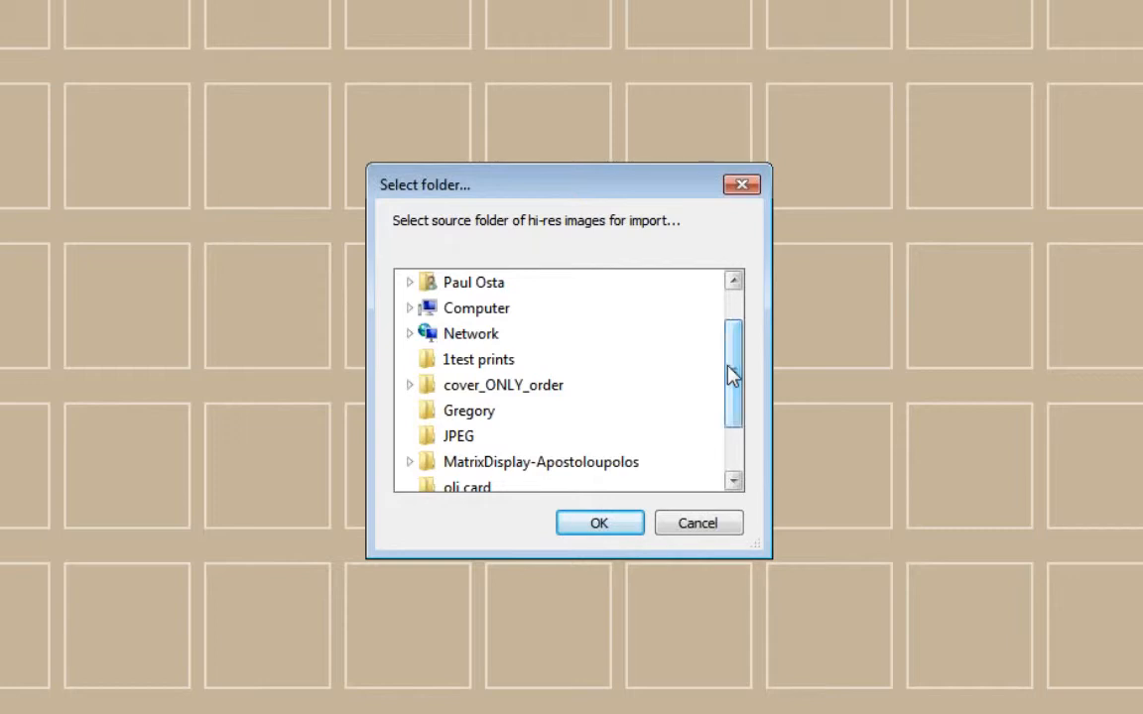
pyautogui.click(479, 361)
pyautogui.click(598, 523)
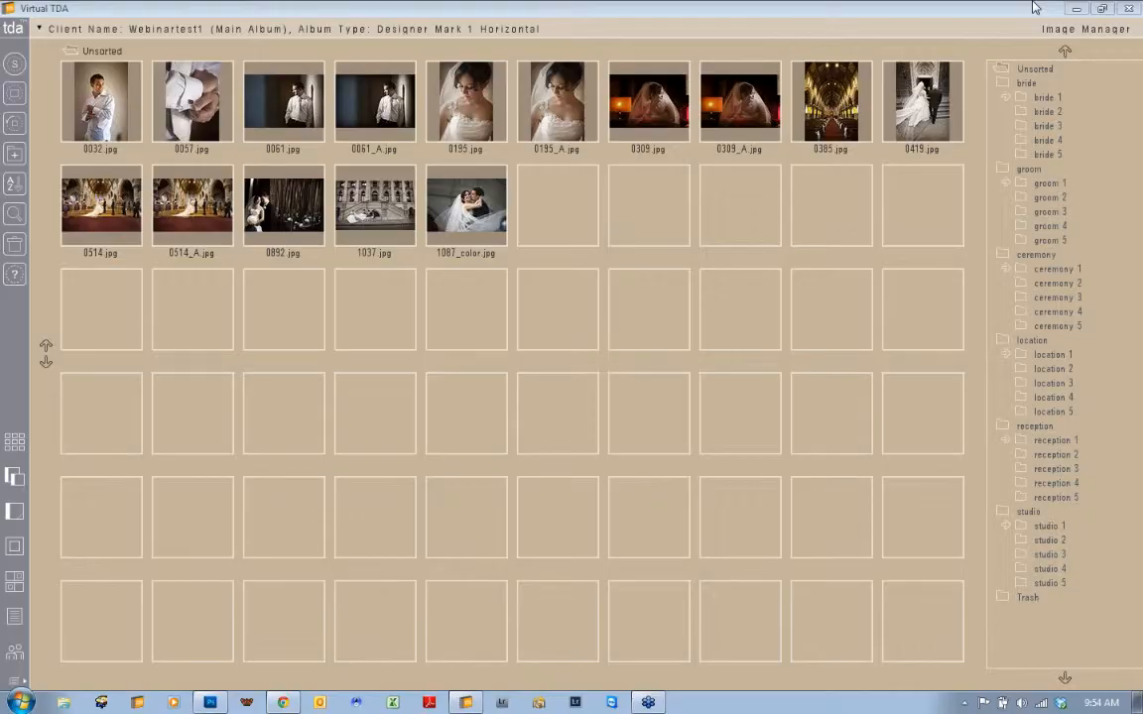
# - Select image 0032.jpg and look at the image rotation and folder tools available in the Image Manager
pyautogui.click(90, 115)
pyautogui.moveTo(15, 125)
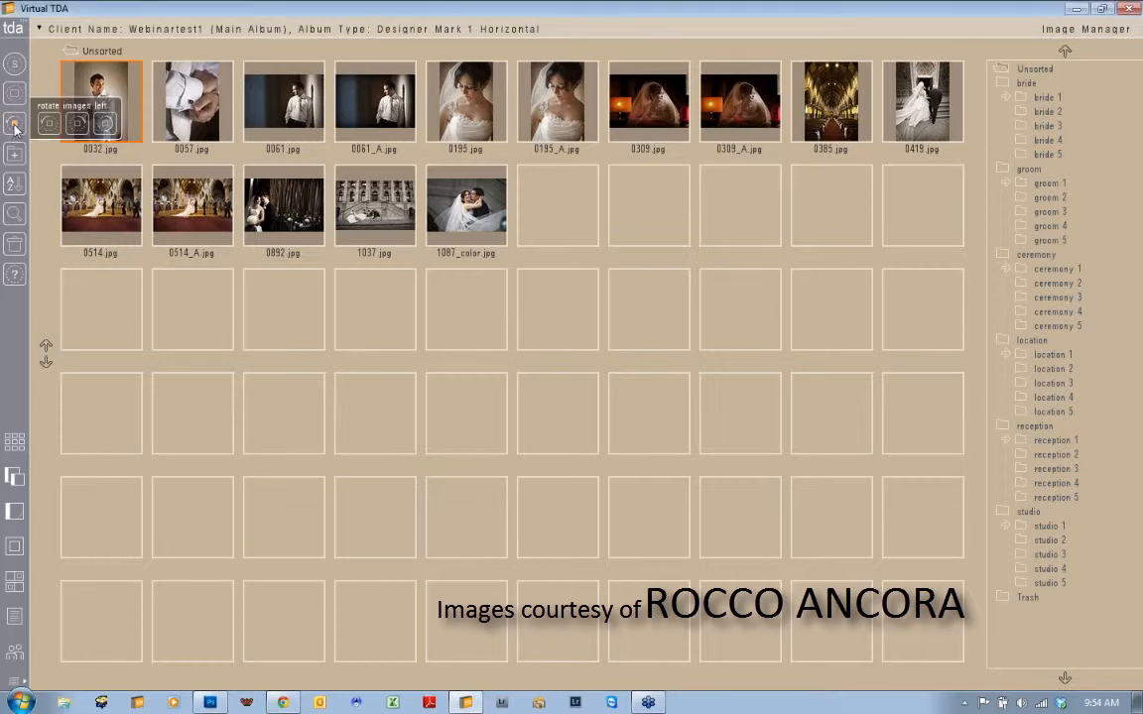
pyautogui.moveTo(15, 155)
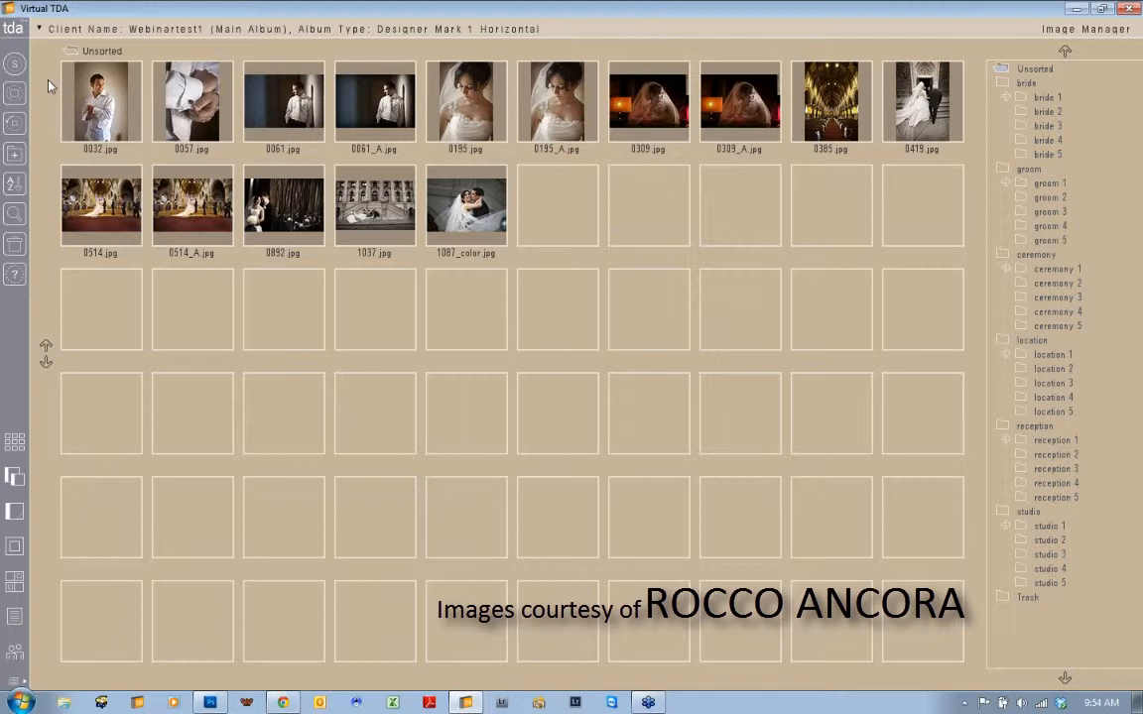
pyautogui.moveTo(47, 87); pyautogui.dragTo(366, 121)
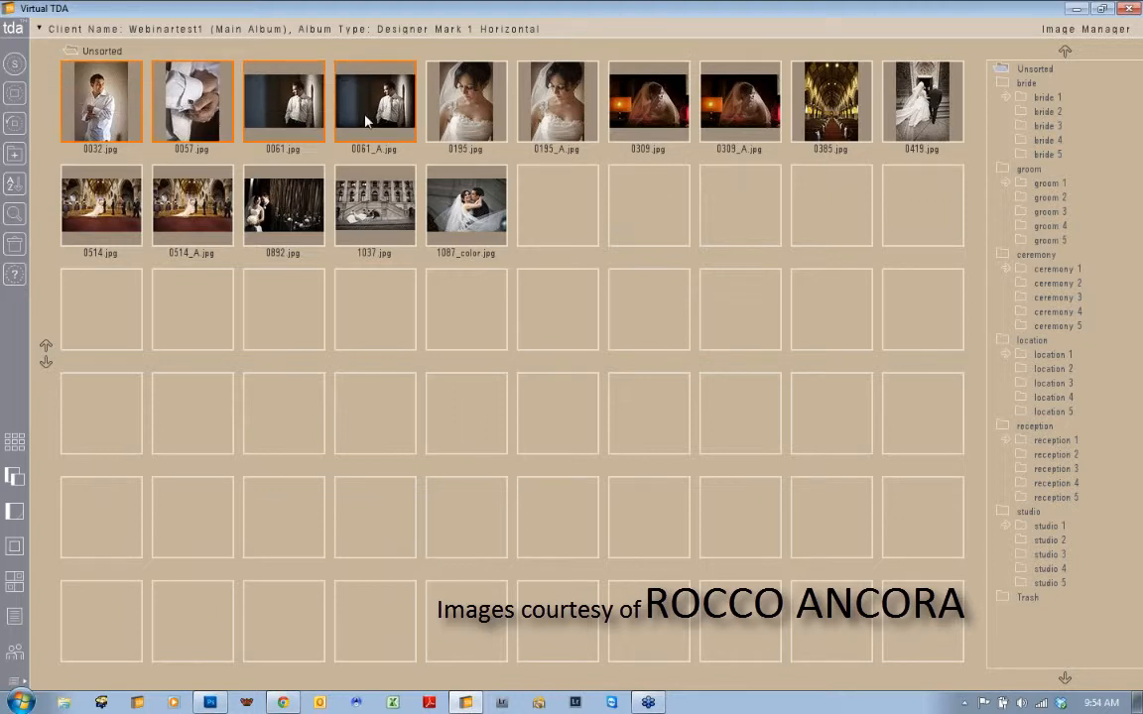
pyautogui.click(45, 91)
pyautogui.moveTo(47, 83); pyautogui.dragTo(365, 101)
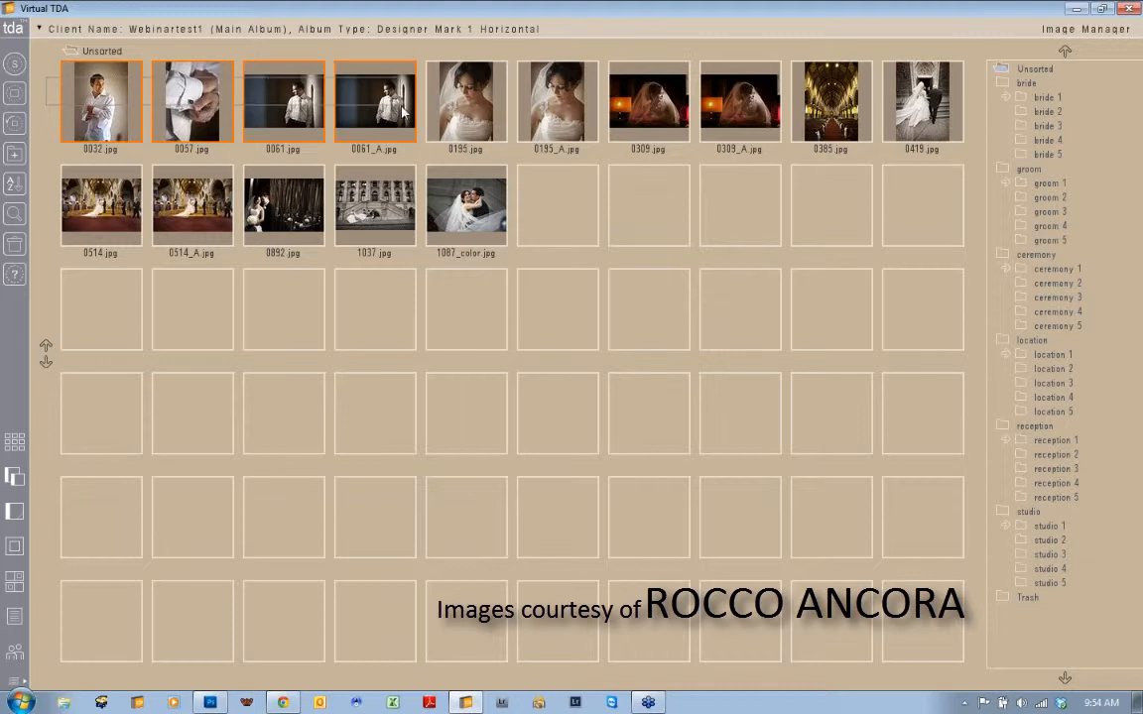
pyautogui.click(202, 174)
# - Select images 0032.jpg, 0057.jpg, 0061.jpg and 0061_A.jpg and move them into the groom folder
pyautogui.click(126, 101)
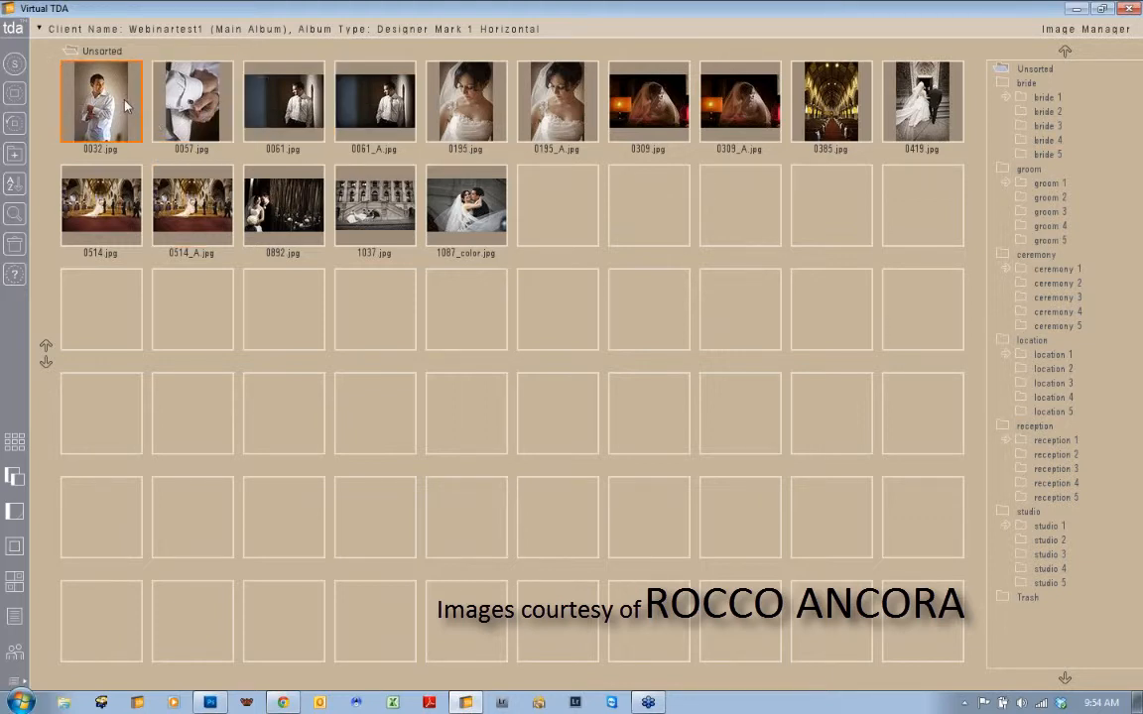
pyautogui.keyDown('ctrl'); pyautogui.click(266, 99); pyautogui.keyUp('ctrl')
pyautogui.keyDown('ctrl'); pyautogui.click(372, 99); pyautogui.keyUp('ctrl')
pyautogui.keyDown('ctrl'); pyautogui.click(203, 106); pyautogui.keyUp('ctrl')
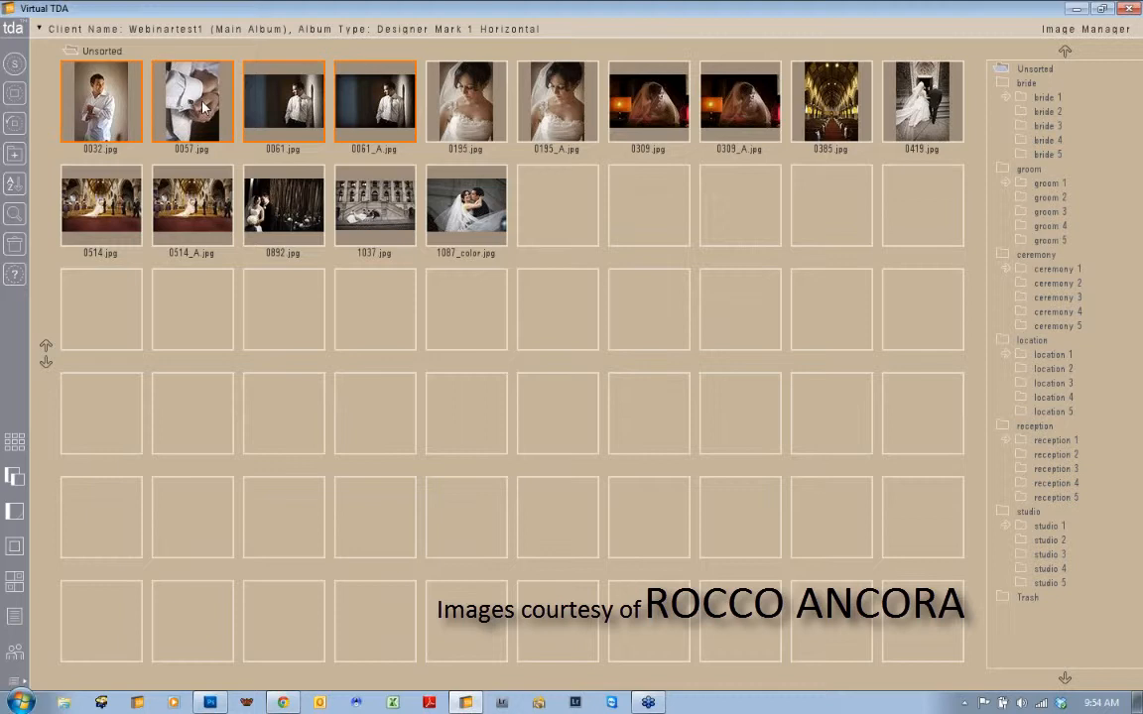
pyautogui.moveTo(347, 97); pyautogui.dragTo(1017, 177)
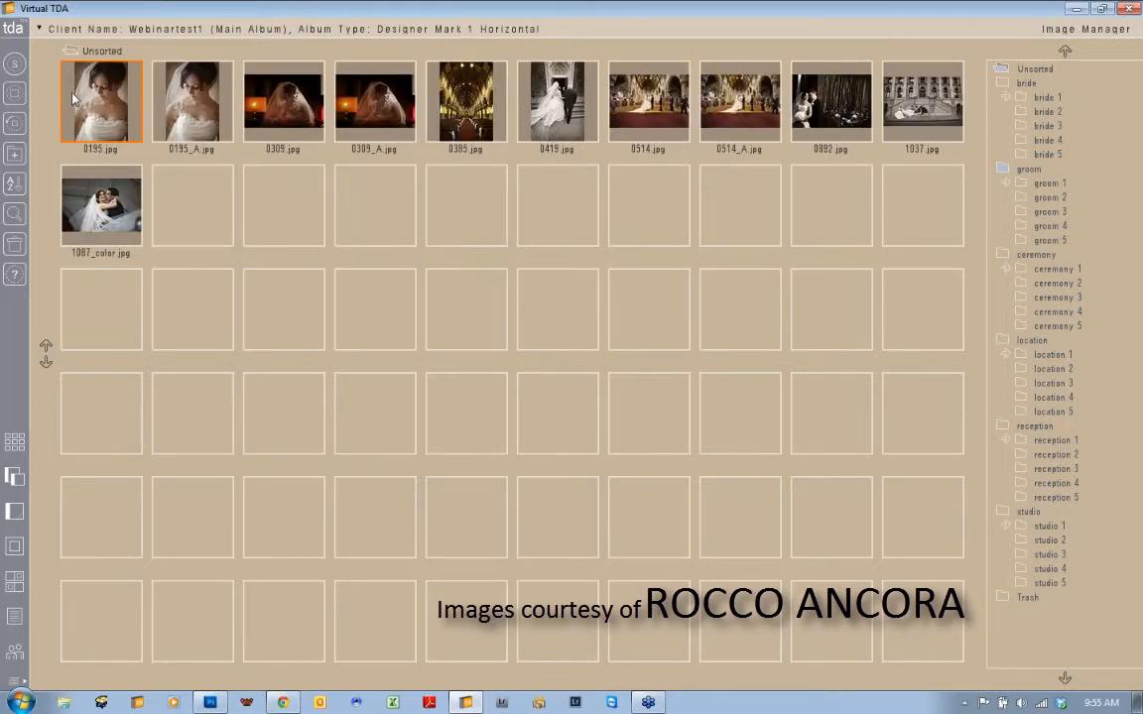
# - Sort the remaining images into folders: 0195 to 0309_A in bride, 0385 to 0514_A in ceremony, and 0892 to 1087_color in location
pyautogui.moveTo(45, 83); pyautogui.dragTo(1006, 83)
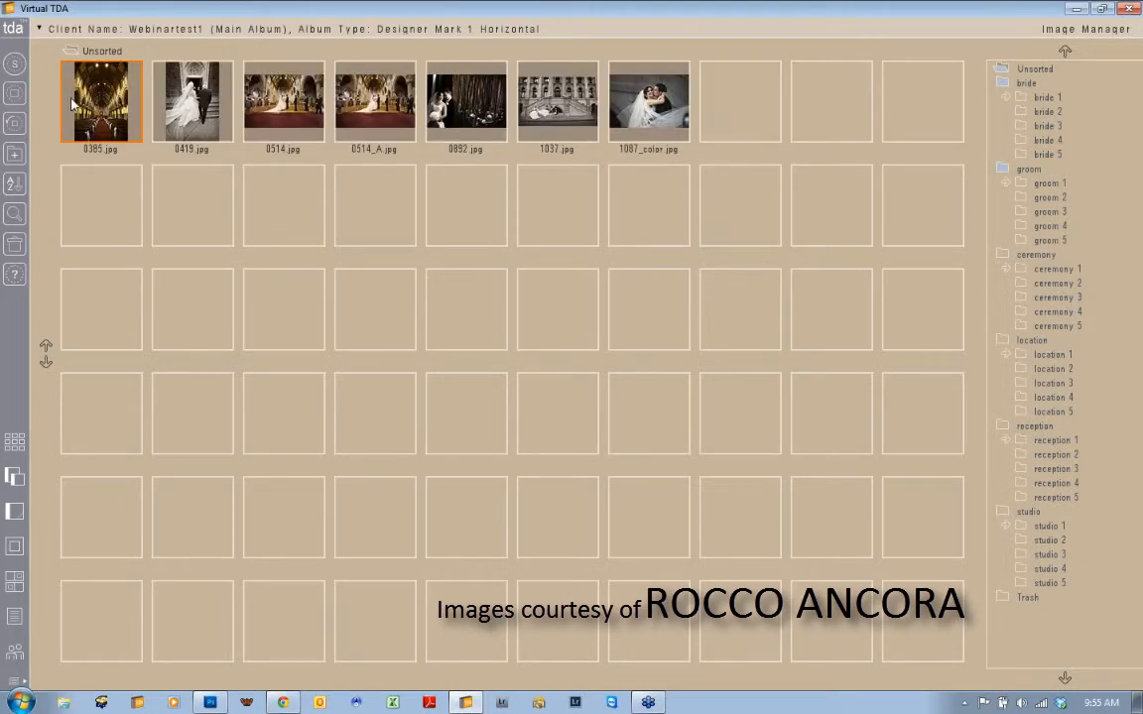
pyautogui.moveTo(53, 105); pyautogui.dragTo(1022, 256)
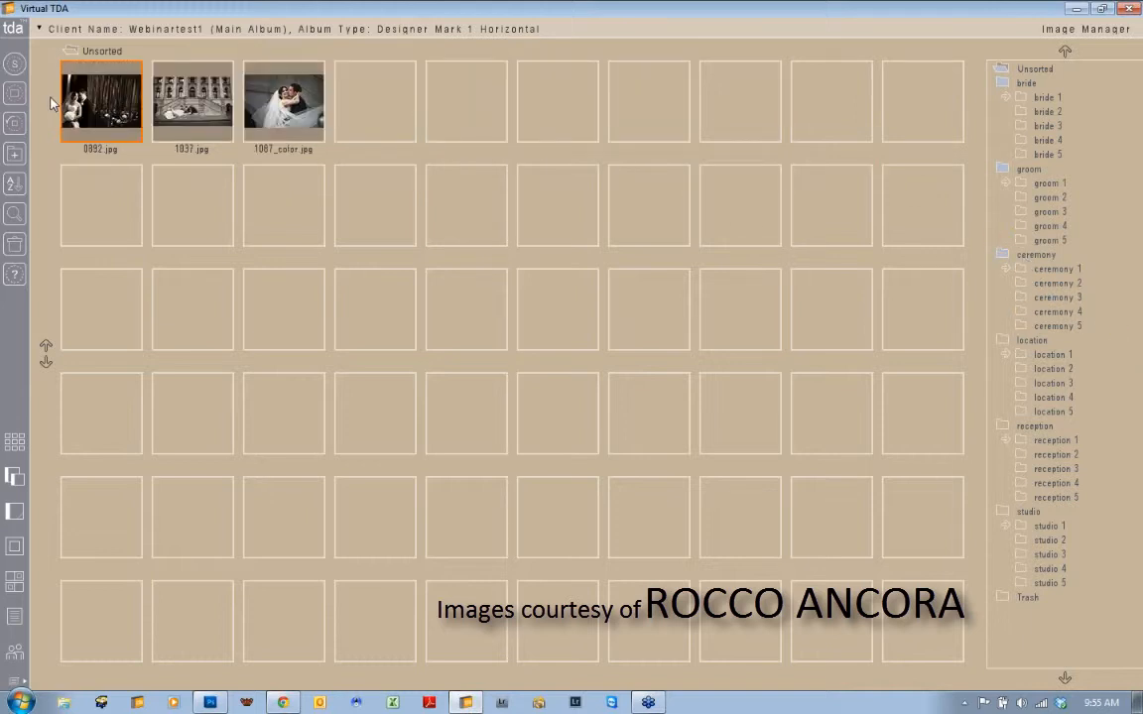
pyautogui.moveTo(50, 99); pyautogui.dragTo(1011, 346)
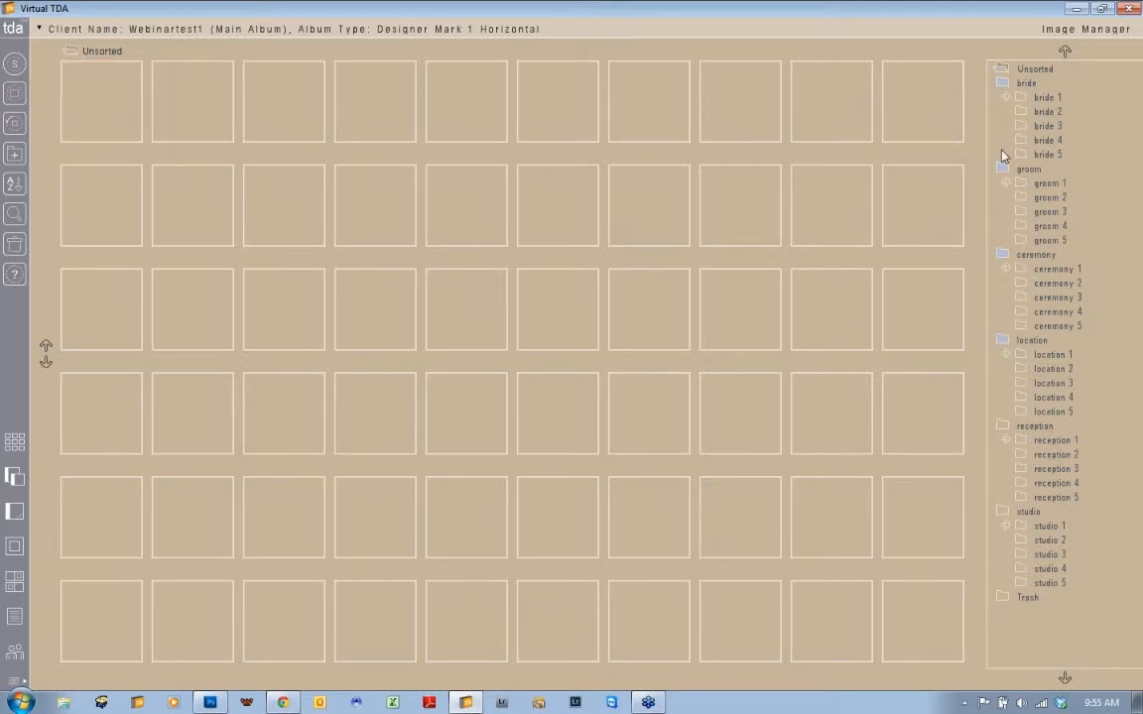
# - Move images 0195.jpg and 0195_A.jpg from the bride folder into bride 1, and 0309.jpg and 0309_A.jpg into bride 2
pyautogui.click(1003, 86)
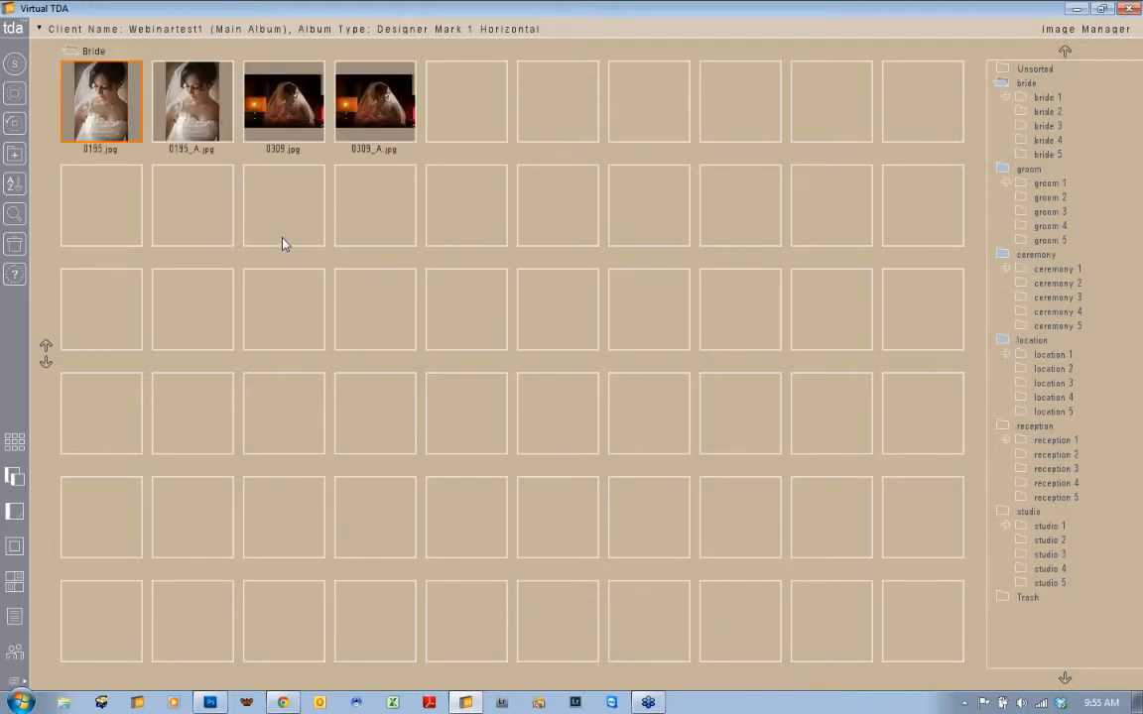
pyautogui.moveTo(45, 100); pyautogui.dragTo(1023, 103)
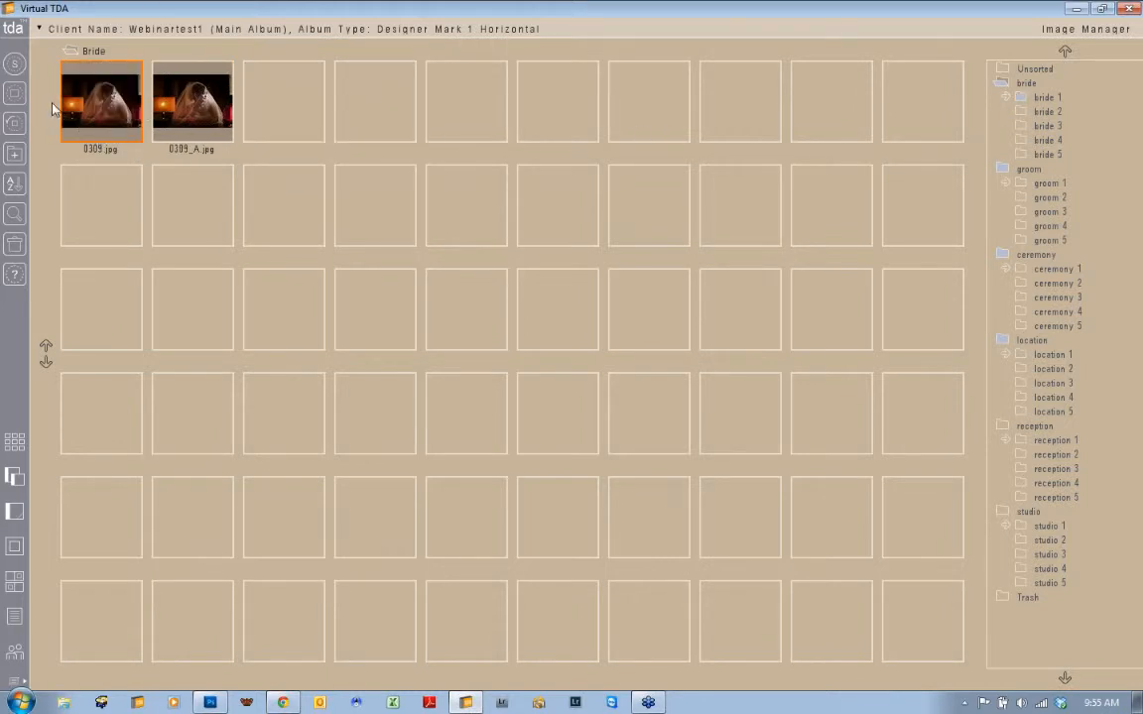
pyautogui.moveTo(46, 93); pyautogui.dragTo(1021, 119)
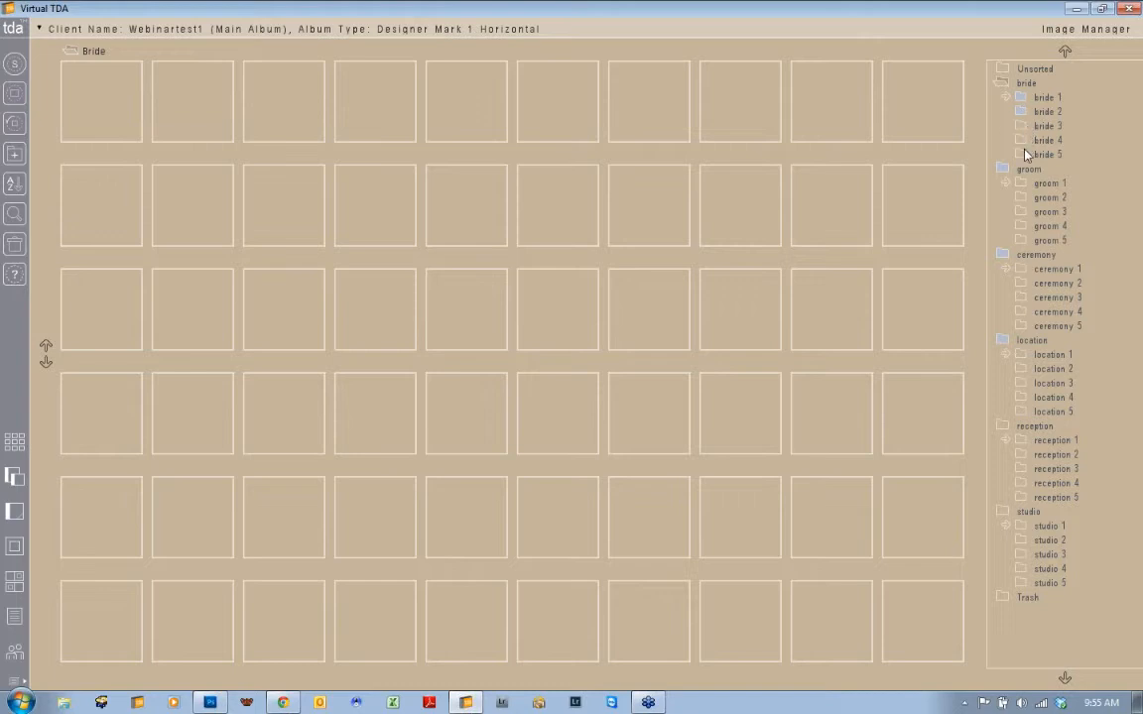
# - Look at the sort folder tools and the rename dialog of the bride 3 subfolder, closing it without renaming
pyautogui.moveTo(13, 160)
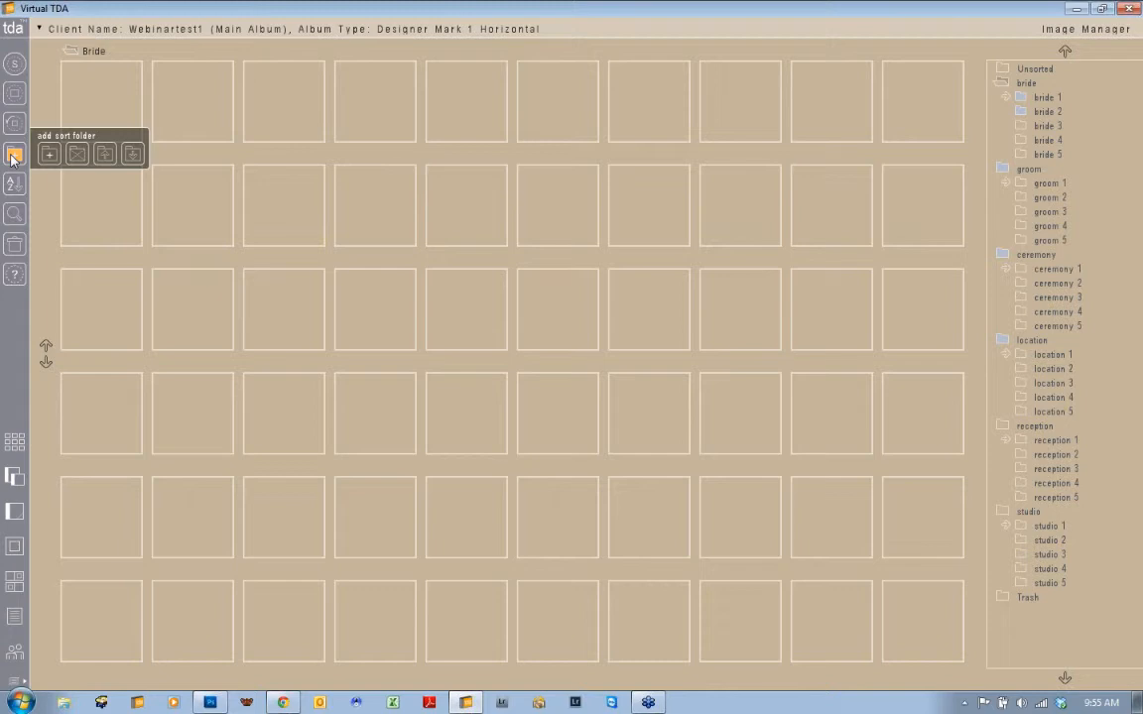
pyautogui.doubleClick(1047, 127)
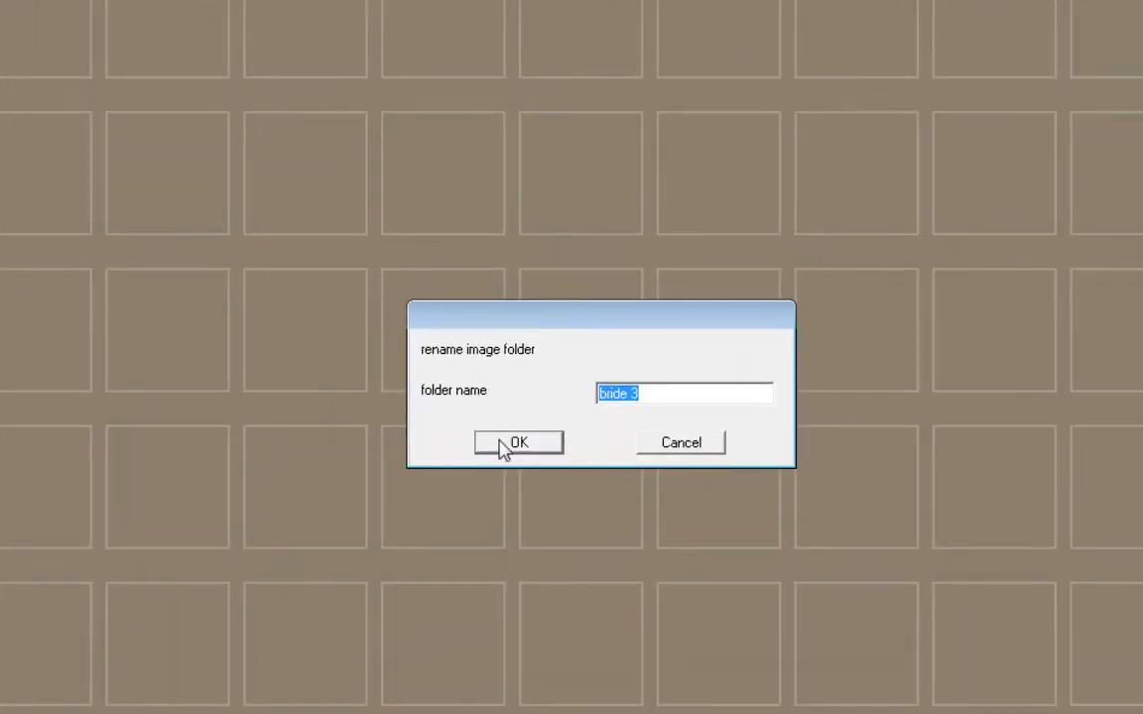
pyautogui.click(658, 446)
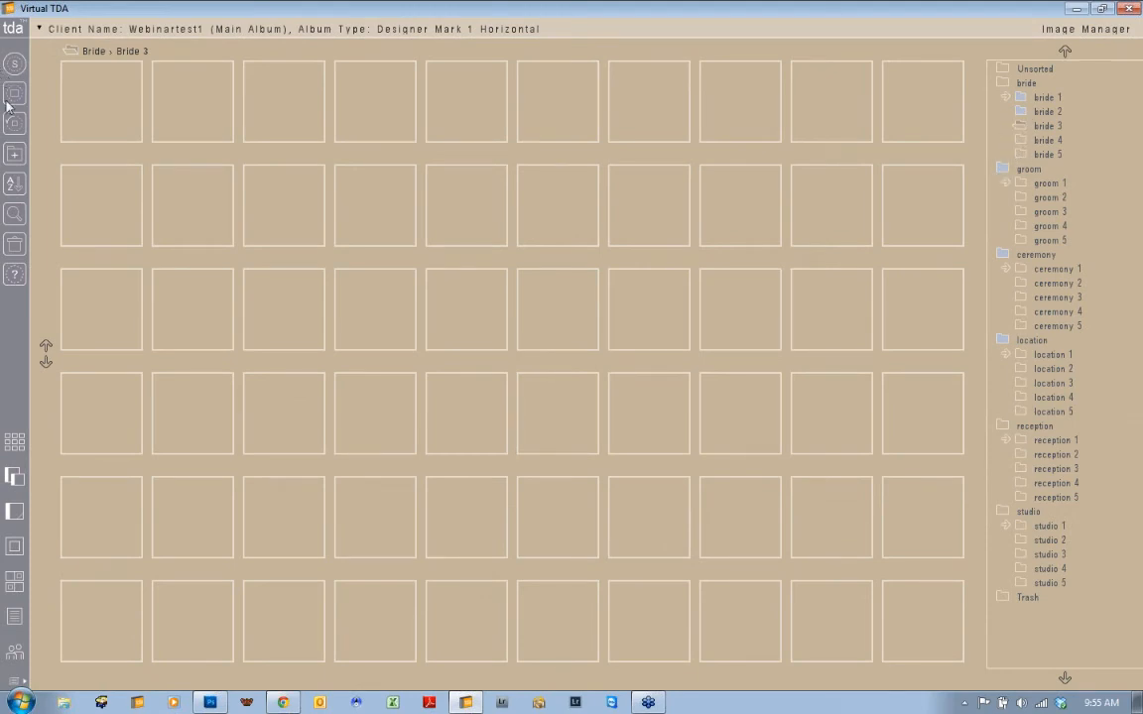
# - Look at the alphabetical, numerical and time-based image sorting options in the Image Manager
pyautogui.moveTo(12, 184)
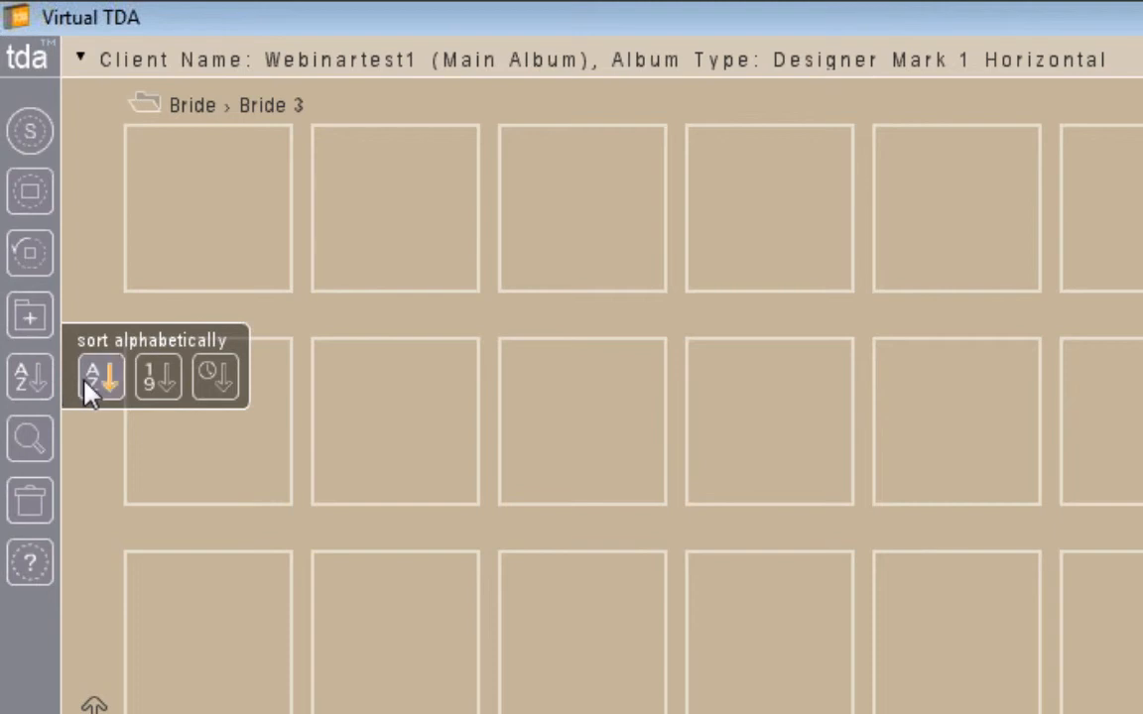
pyautogui.click(217, 382)
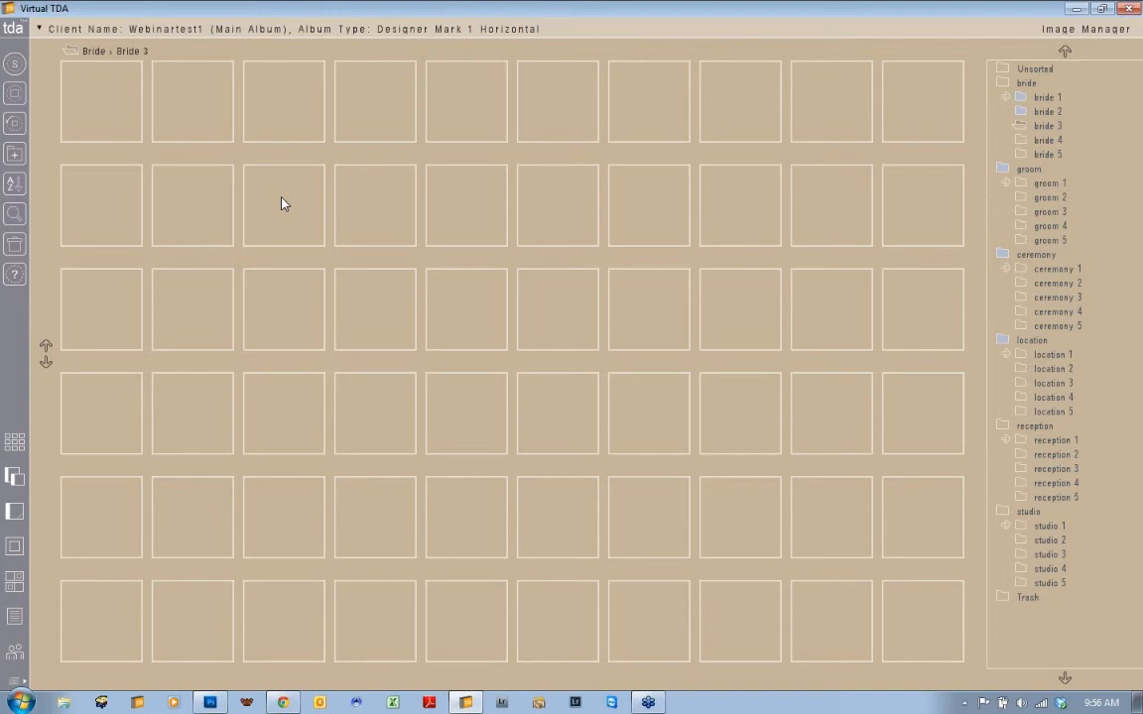
pyautogui.click(14, 183)
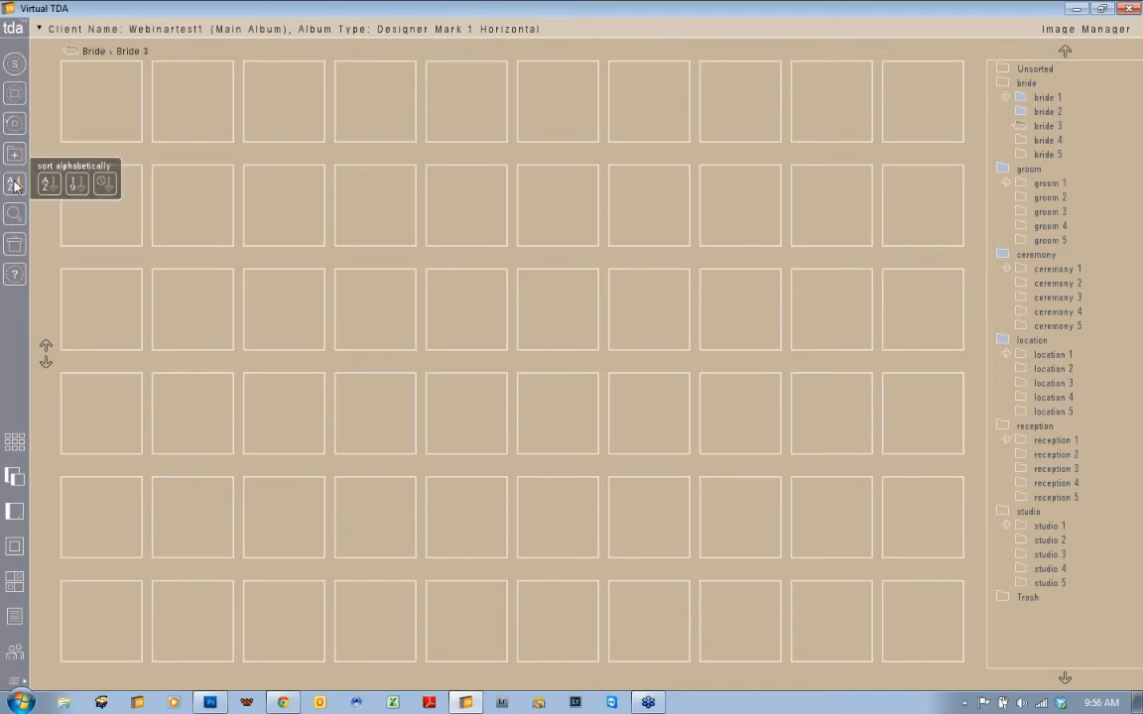